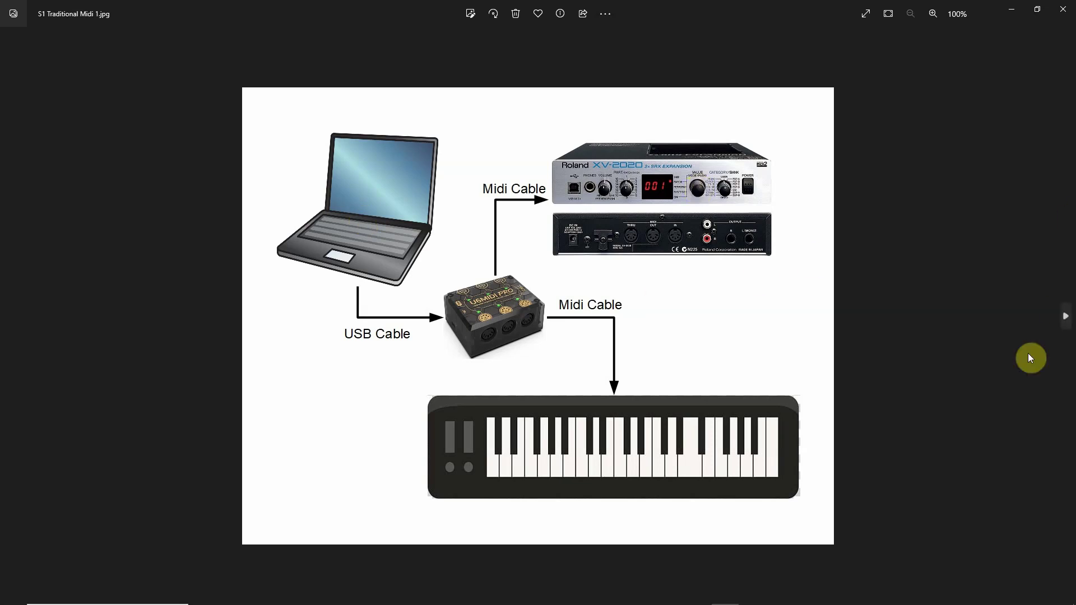
- Advance to the next image, S2 Traditional Midi 2.jpg, showing the MIDI interface routing
key("Right")
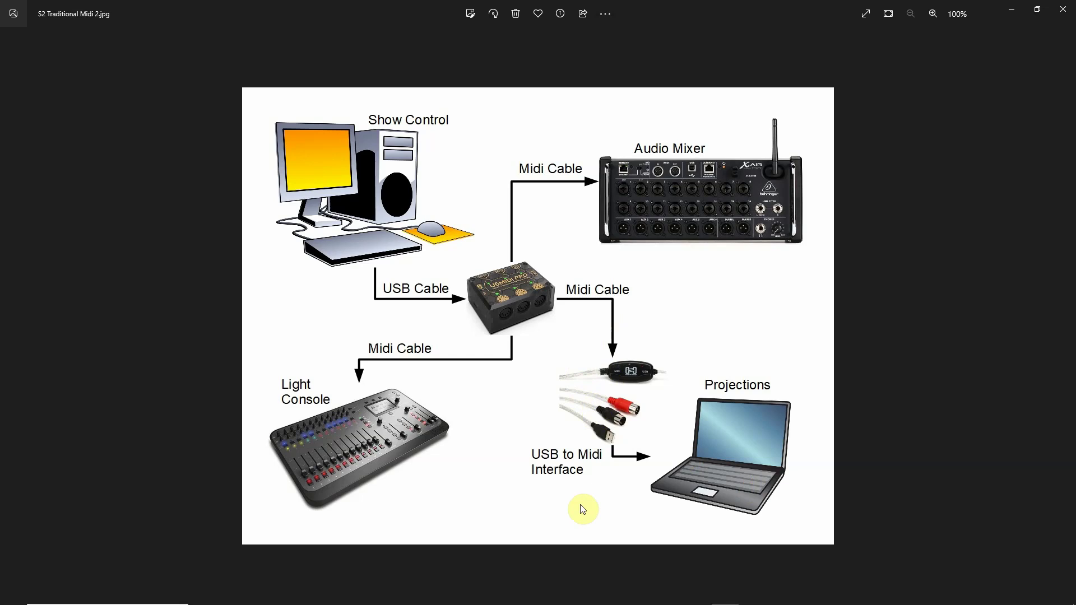
- Advance to S3 Network Midi.jpg, the network-switch and Cat 5 cable diagram
key("Right")
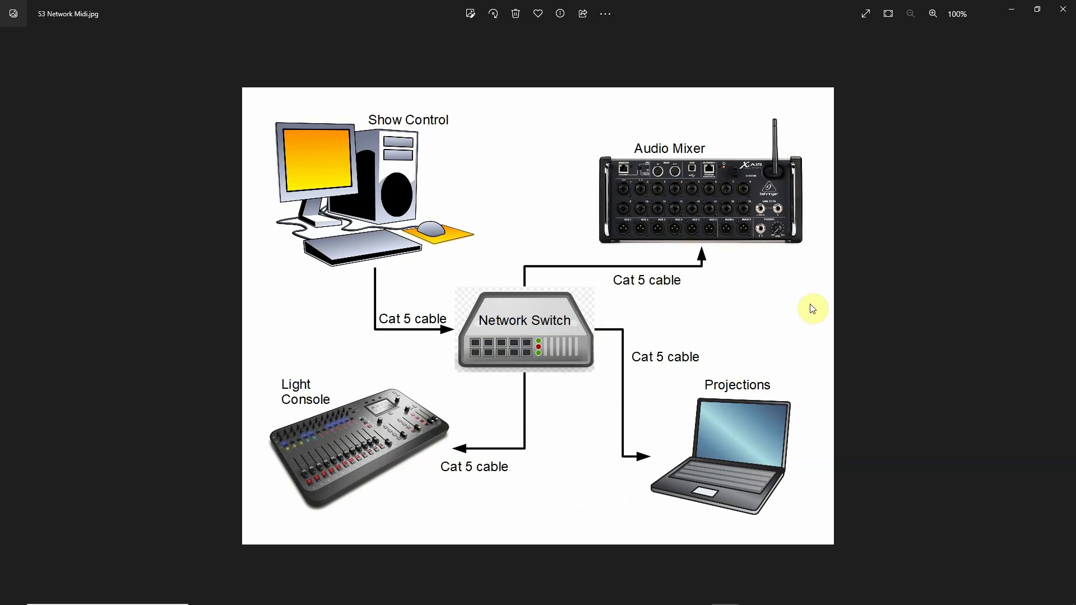
- Go to the next image, S4 Wifi Midi.jpg, showing the WiFi router setup
left_click(1067, 317)
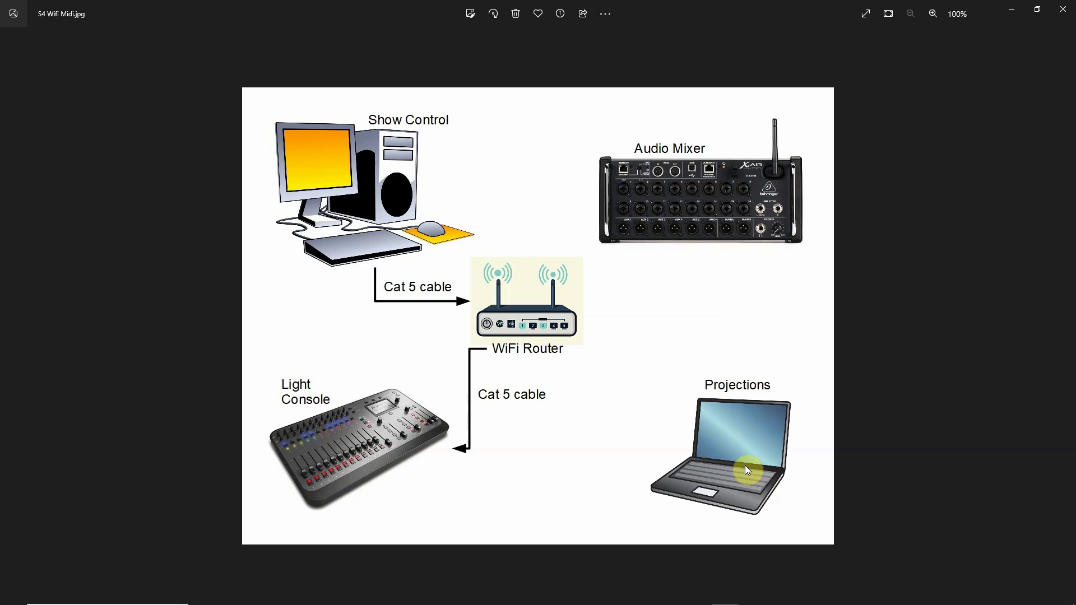
- Advance to S5 Midi Controller.jpg, the laptop-to-USB-MIDI-controller diagram
key("Right")
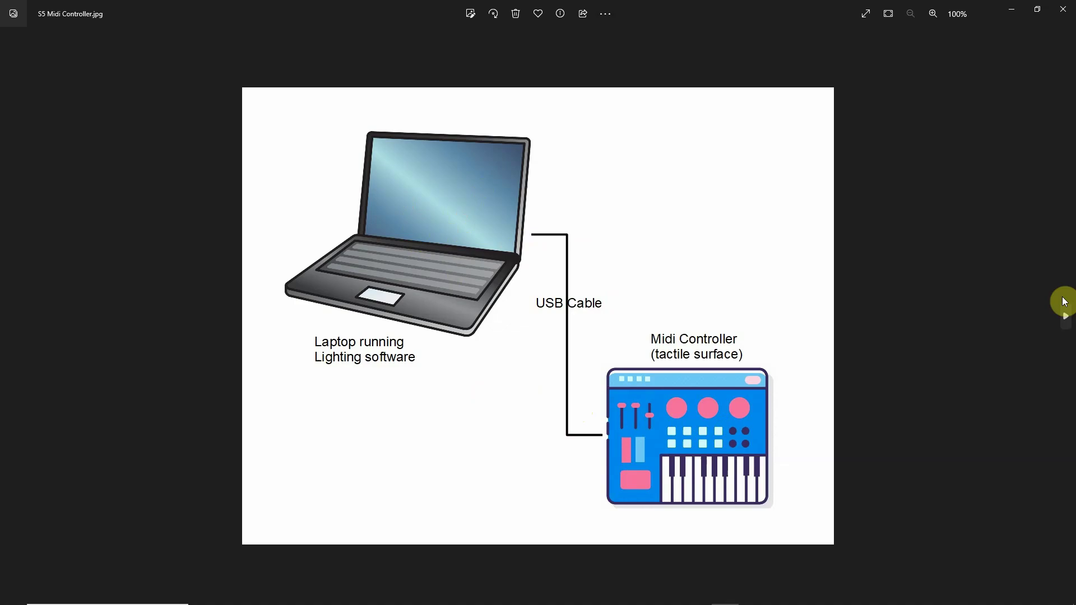
- View S6 Virtual Midi.png, then wrap around to S1 Traditional Midi 1.jpg
left_click(1064, 302)
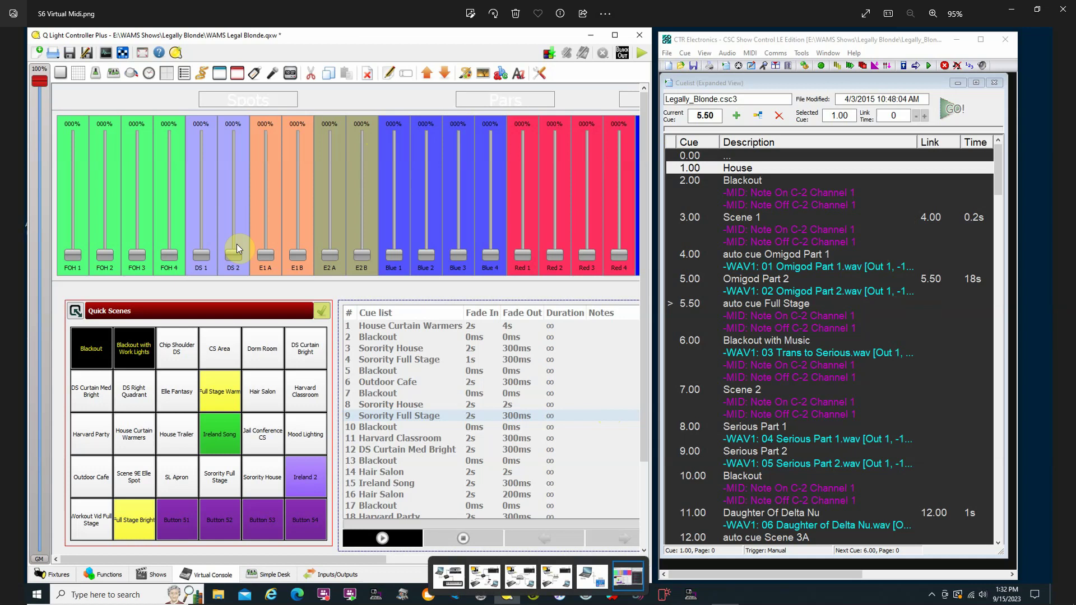
key("Right")
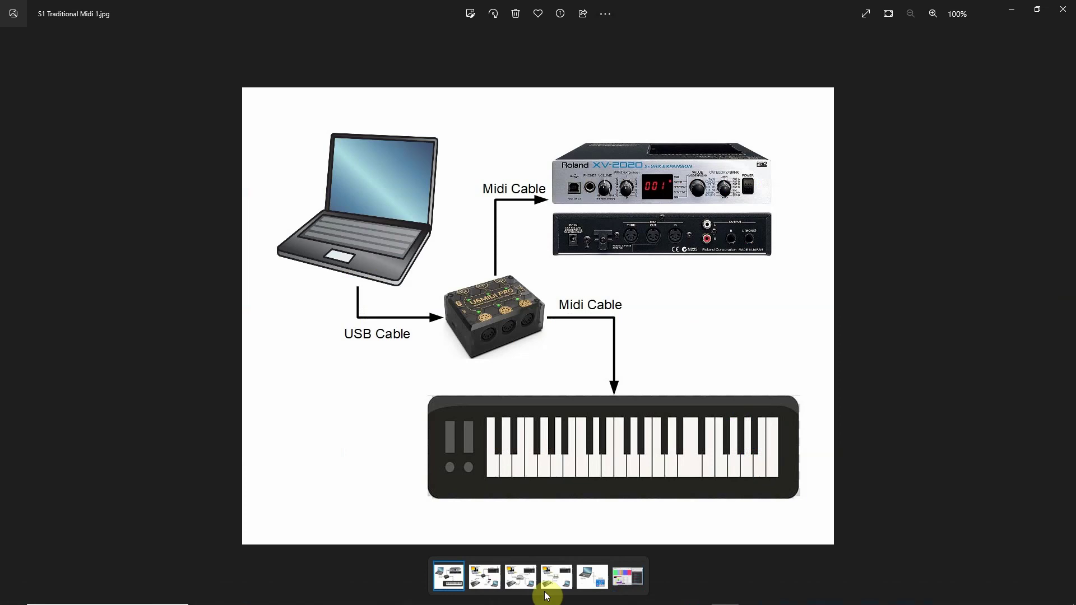
- Reopen S2 Traditional Midi 2 from the filmstrip, zoom on it, then advance to S3 Network Midi
left_click(488, 570)
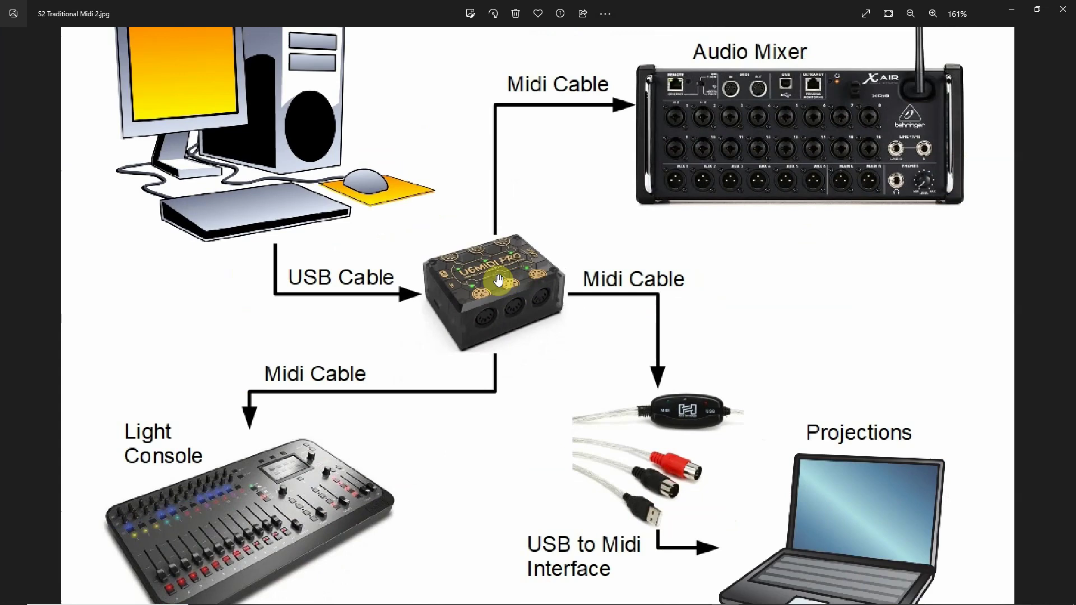
scroll(507, 274, "down", 2)
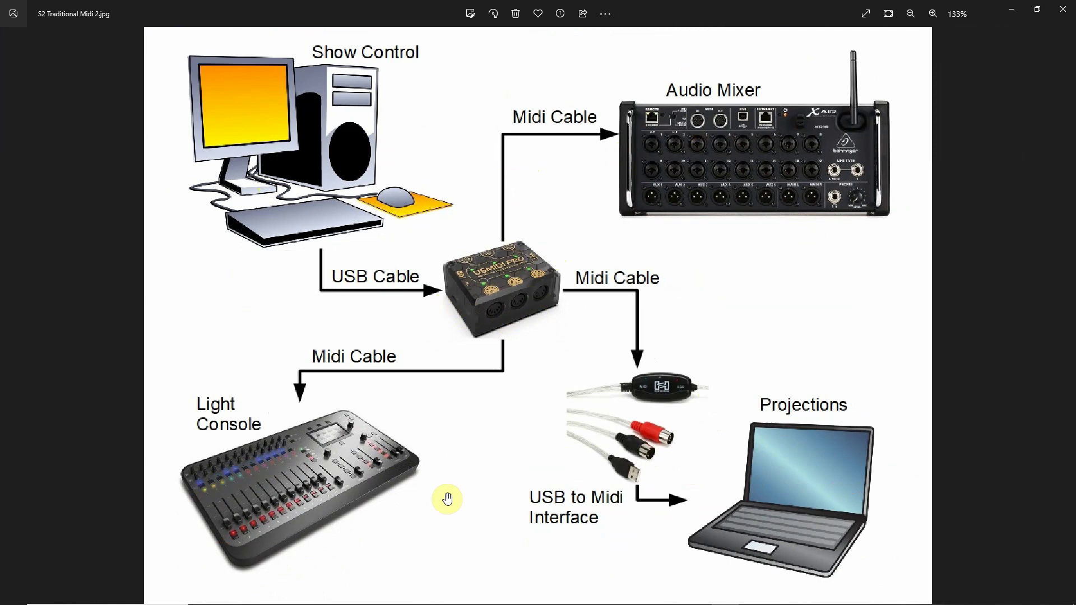
scroll(431, 403, "down", 1)
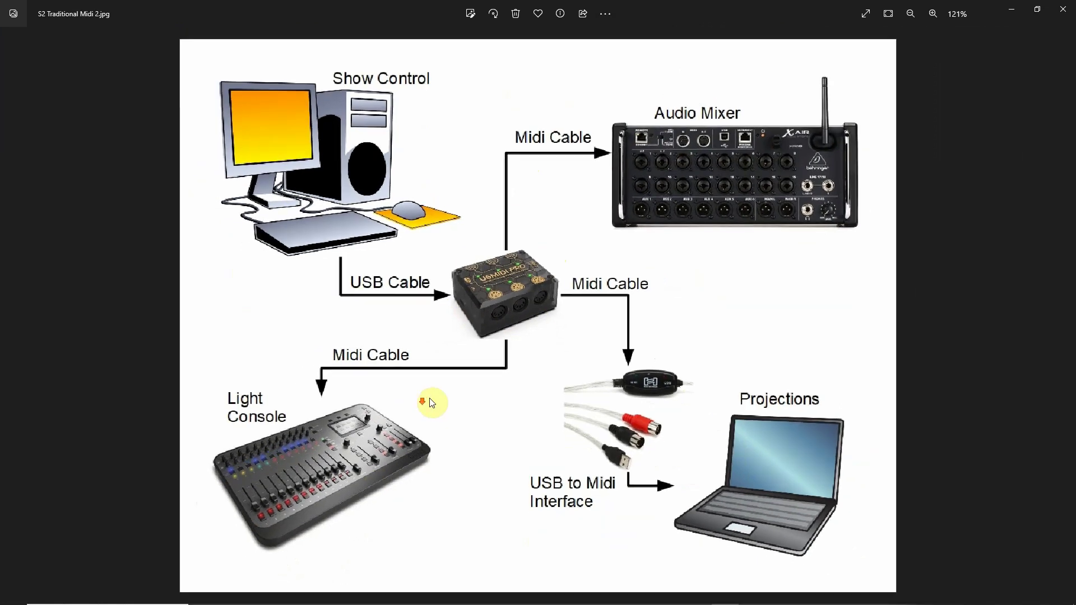
scroll(493, 419, "down", 1)
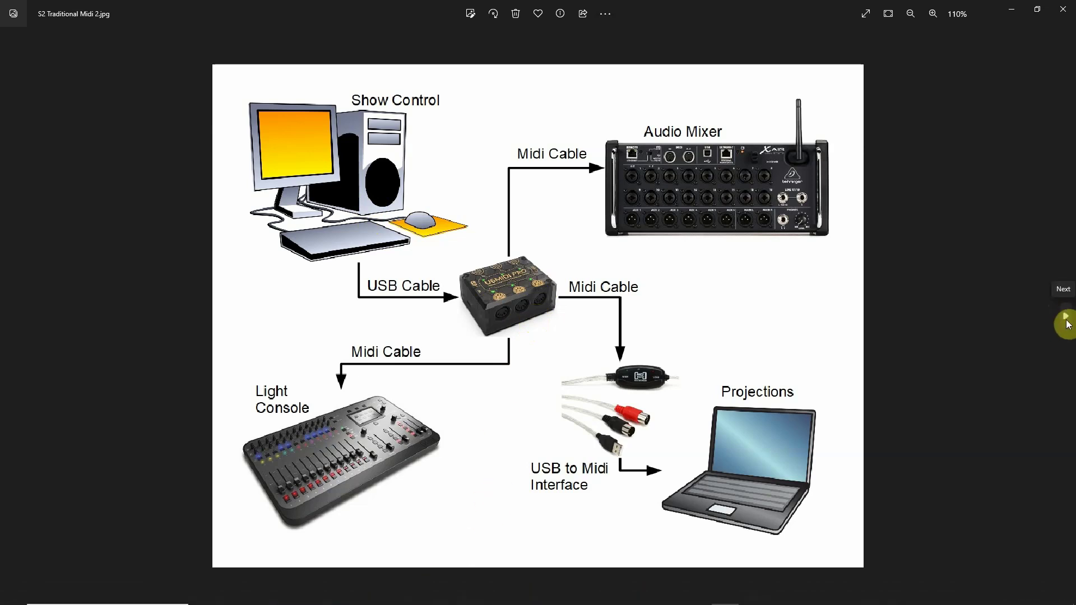
left_click(1066, 323)
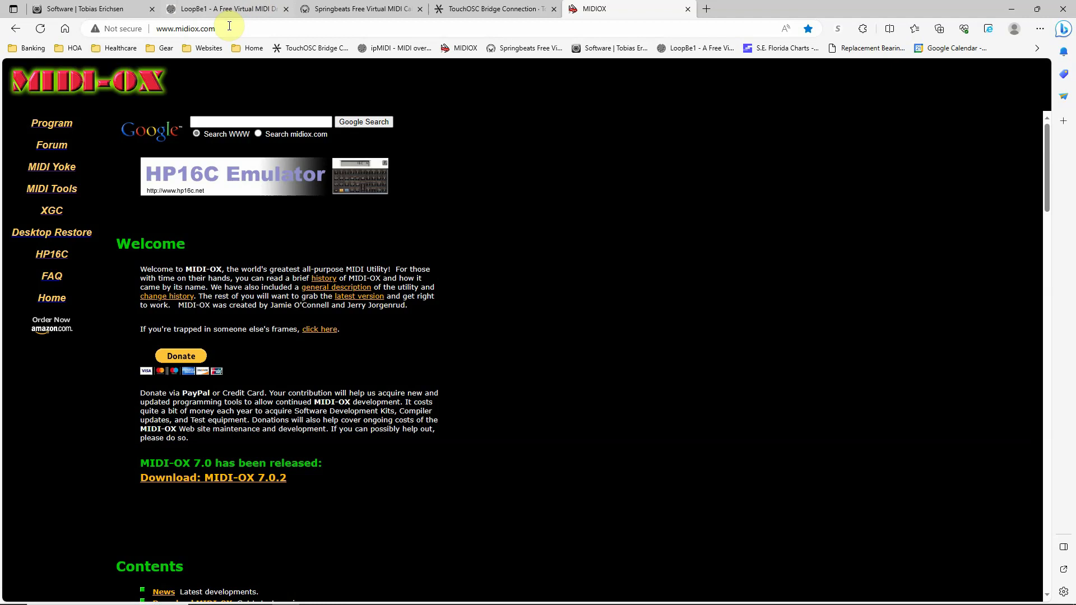
- Switch to the Software page tab listing rtpMIDI, loopMIDI and virtualMIDI
left_click(60, 8)
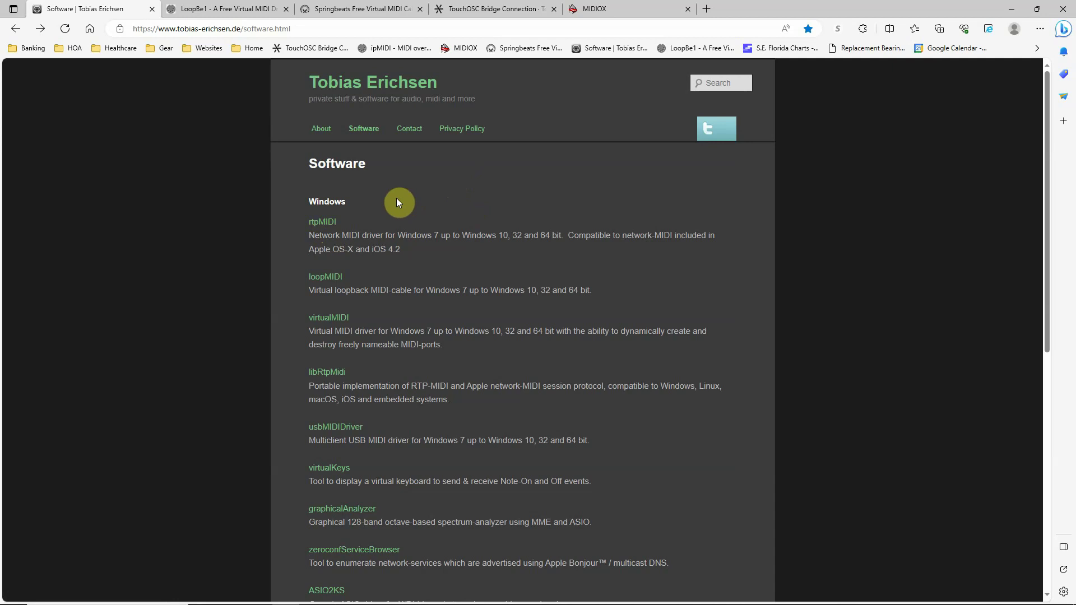
- Open the rtpMIDI driver page and its step-by-step tutorial, scrolling through the configuration screenshots
left_click(320, 223)
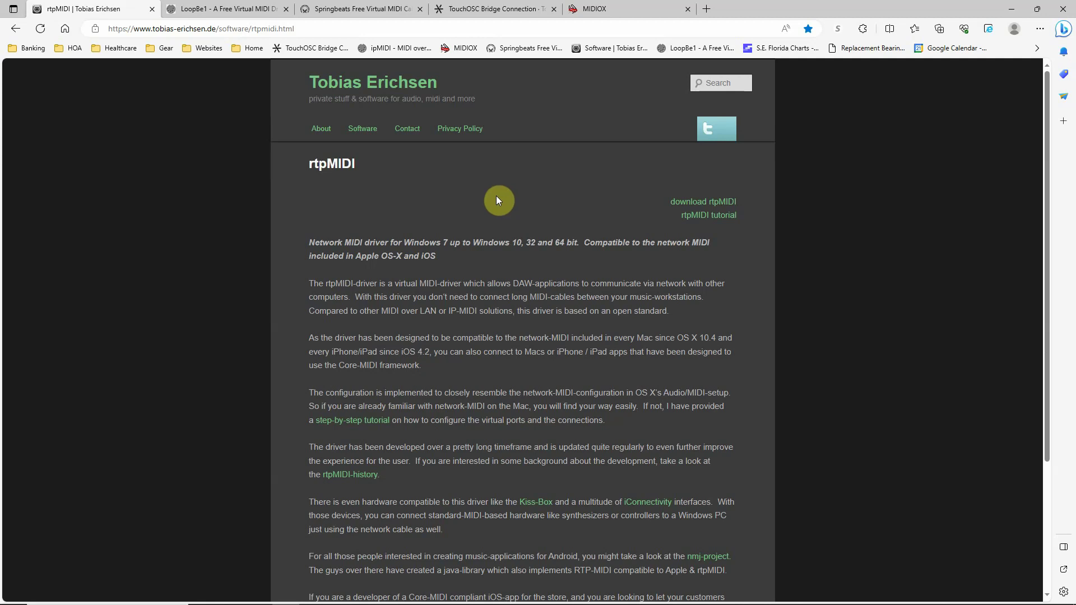
left_click(346, 424)
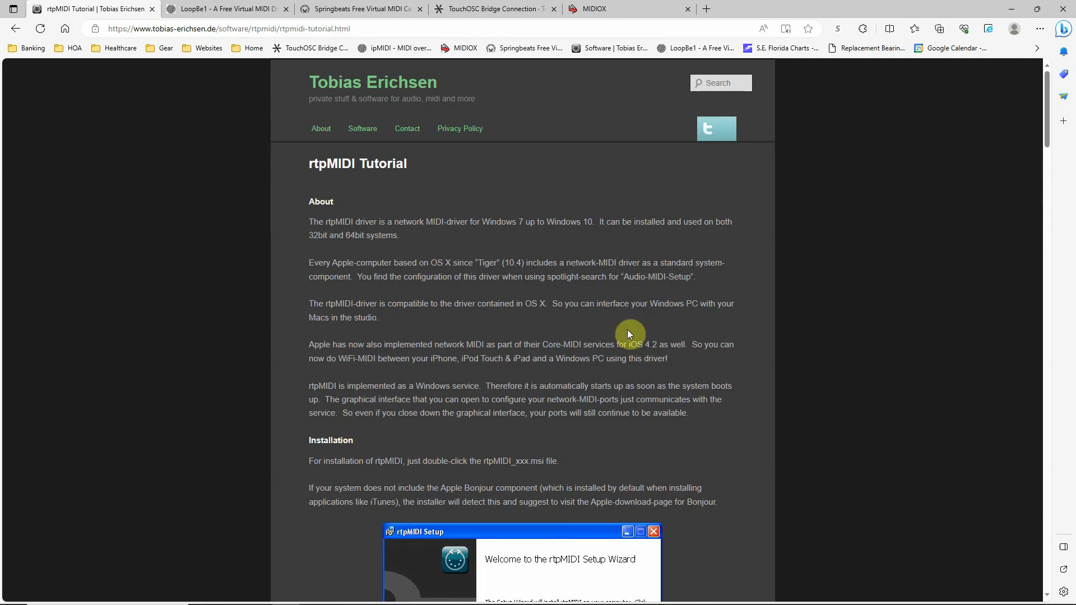
scroll(629, 334, "down", 14)
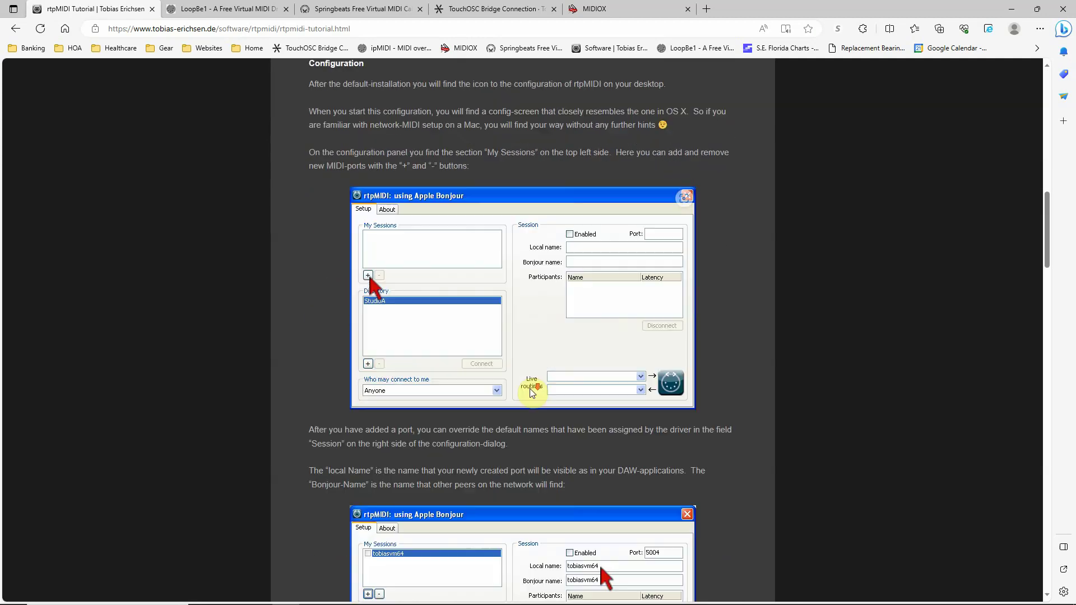
scroll(532, 393, "down", 12)
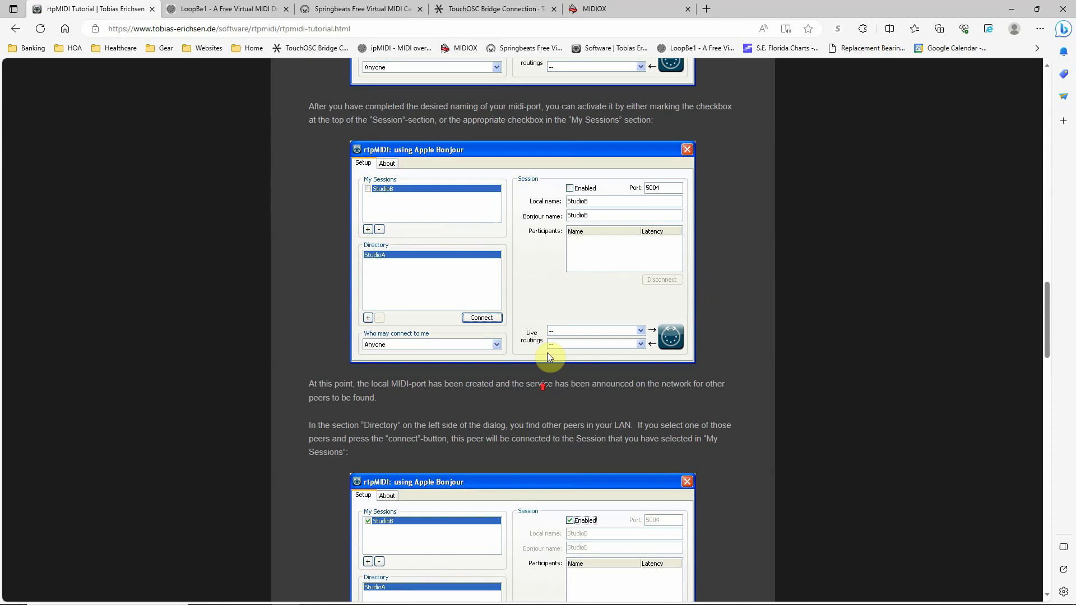
scroll(548, 354, "up", 20)
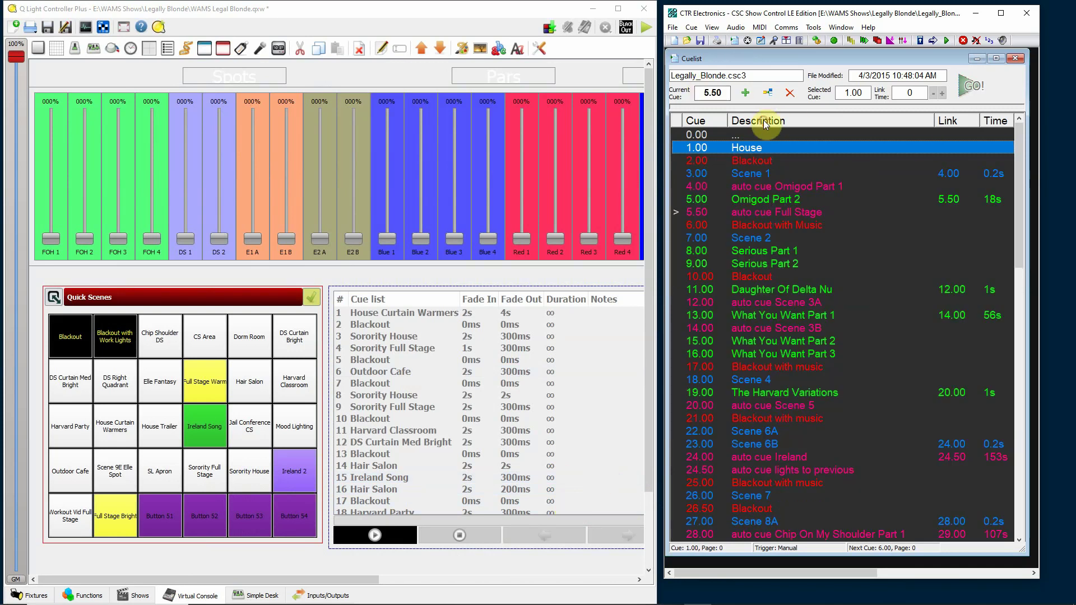
- Collapse the CSC cue list to compact view and put the QLC+ virtual console in operate mode
key("ctrl+e")
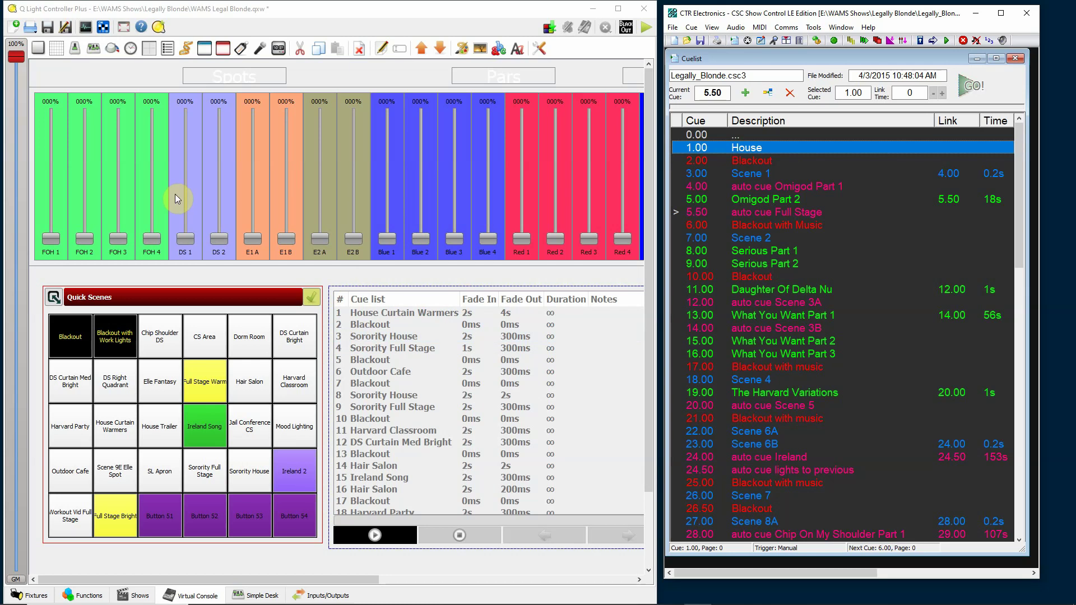
left_click(647, 28)
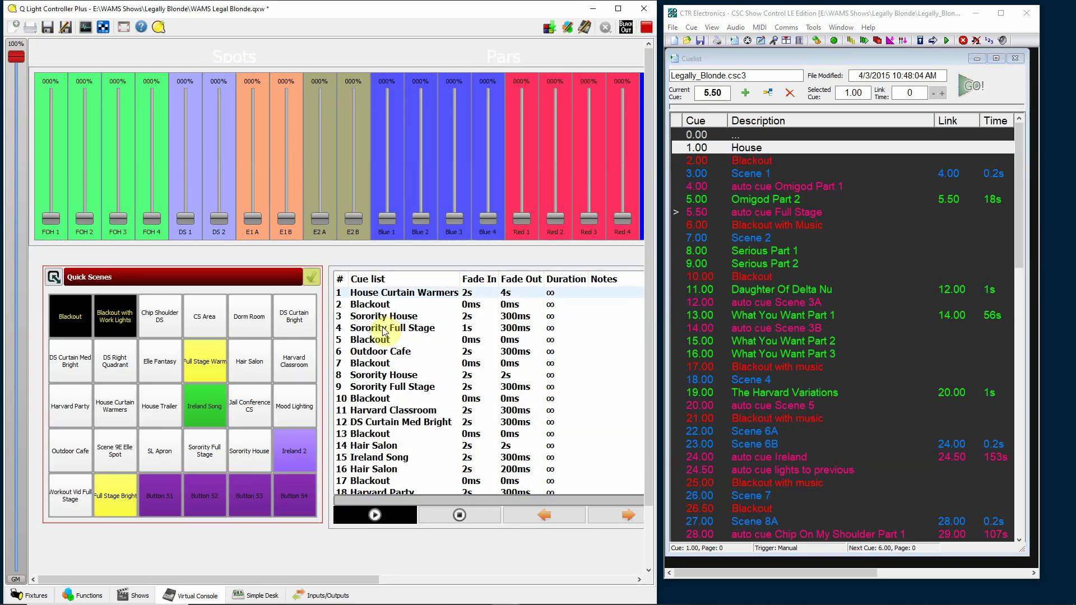
- Expand the CSC cuelist to inspect cues' MIDI commands, collapse it, then select the first QLC+ cue
left_click(866, 109)
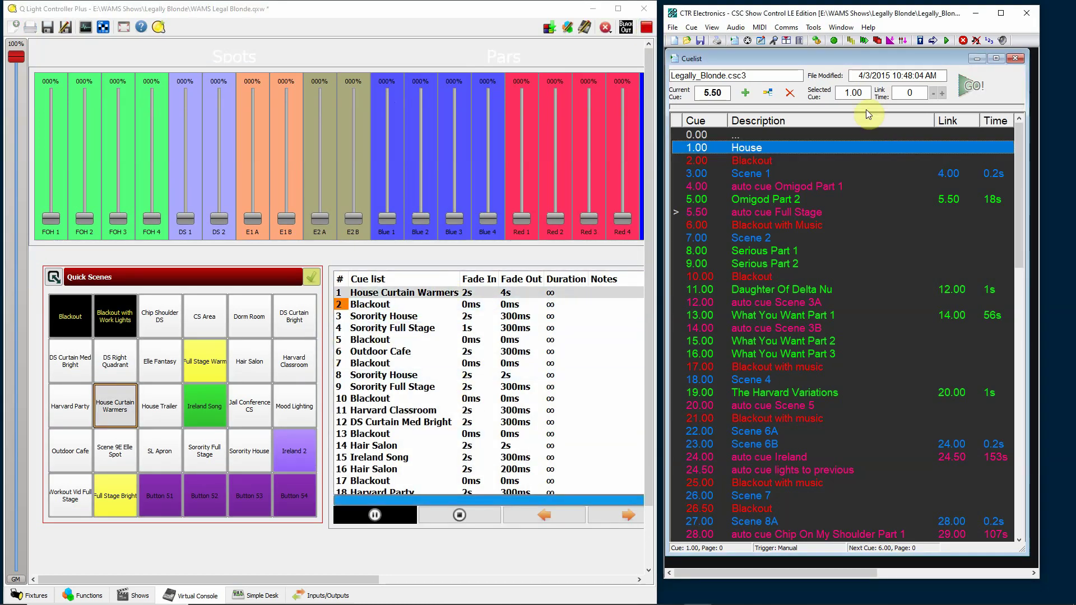
left_click(751, 122)
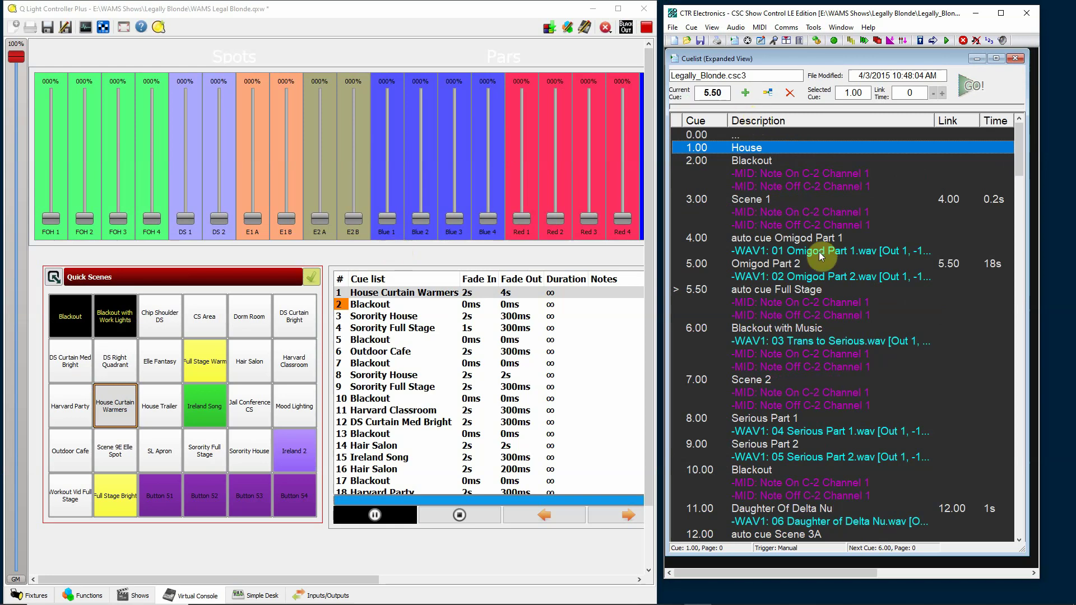
left_click(754, 122)
left_click(408, 300)
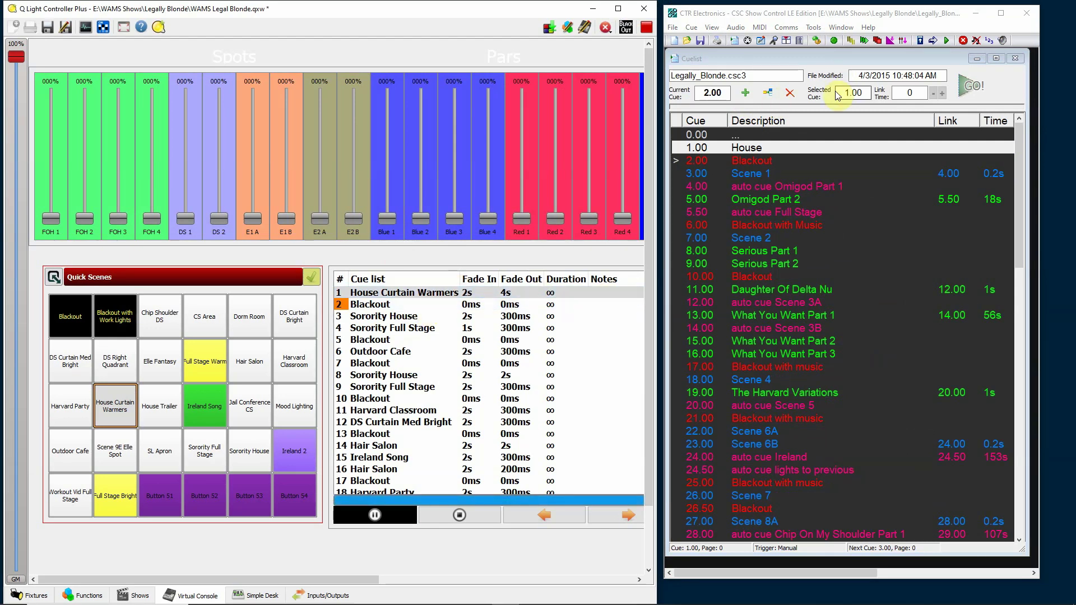
- Fire cues 1.00 House, Blackout and Scene 1 to advance QLC+, then stop the QLC+ cue list
left_click(734, 148)
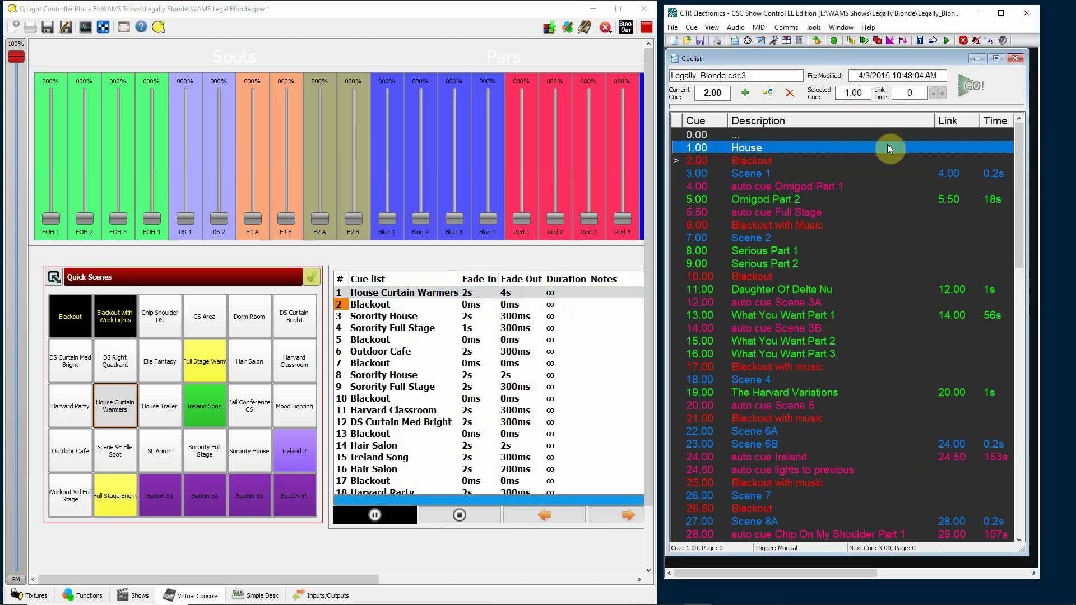
left_click(966, 87)
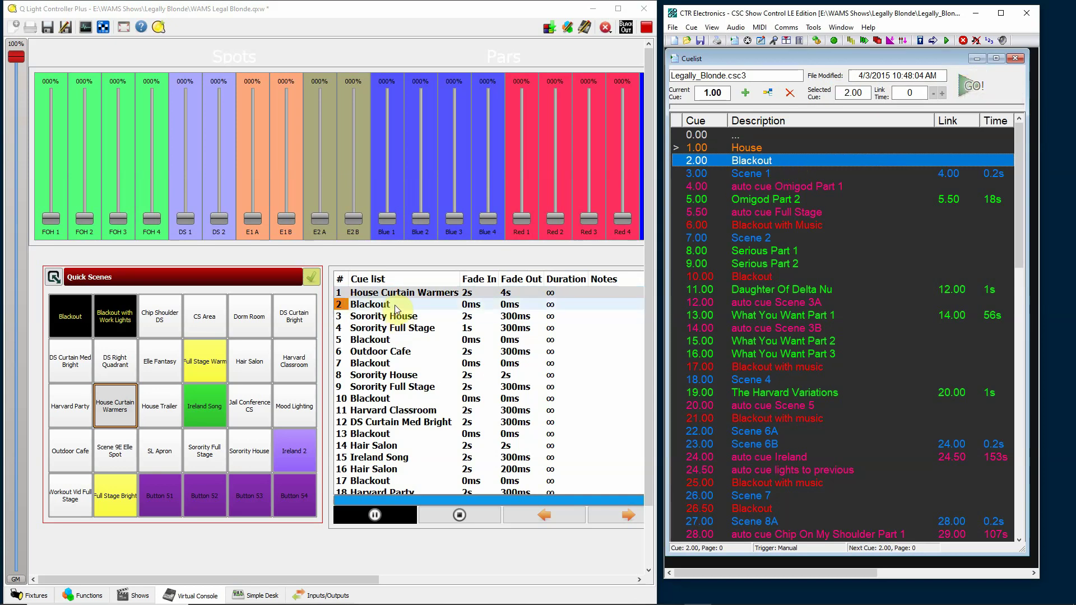
left_click(965, 89)
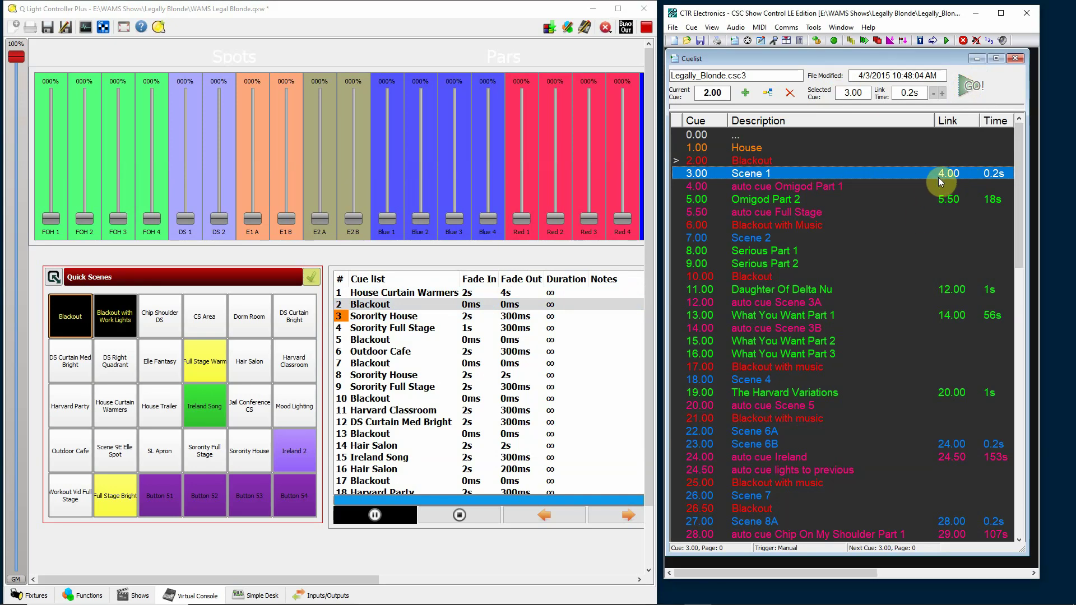
left_click(968, 85)
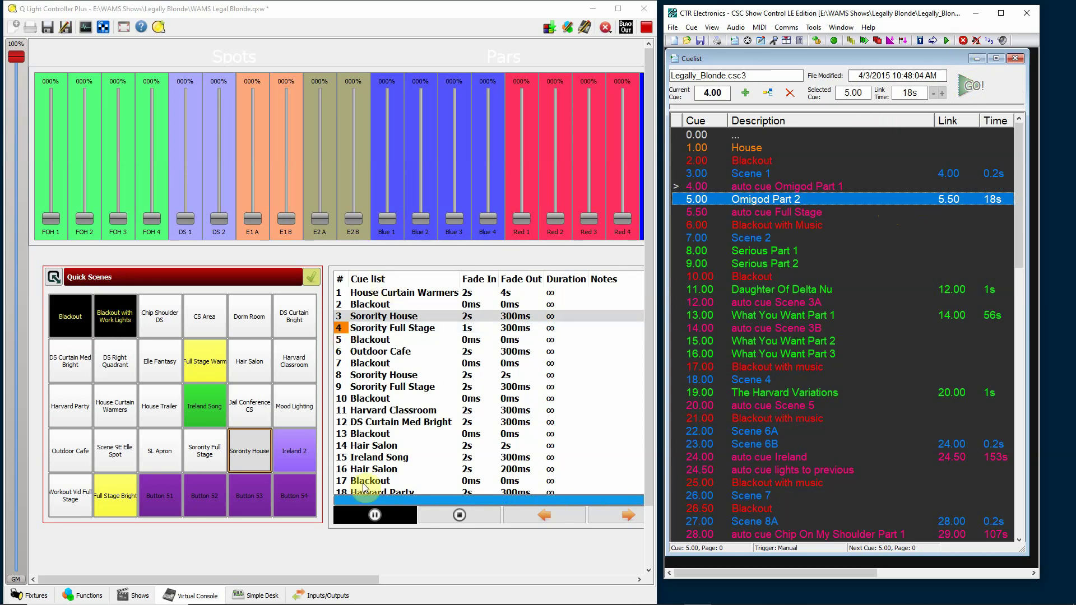
left_click(451, 519)
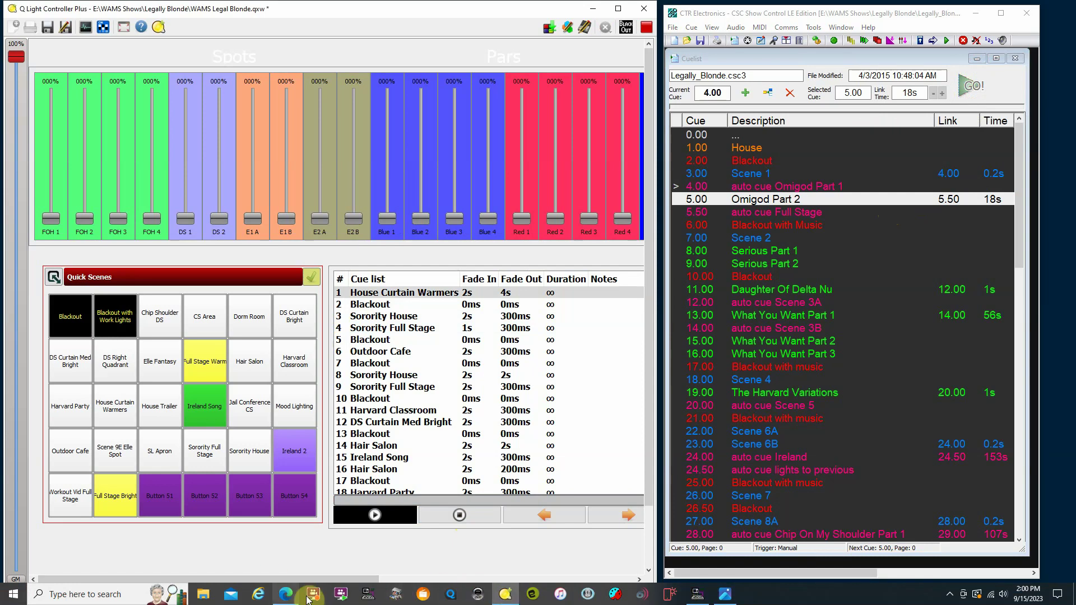
left_click(287, 595)
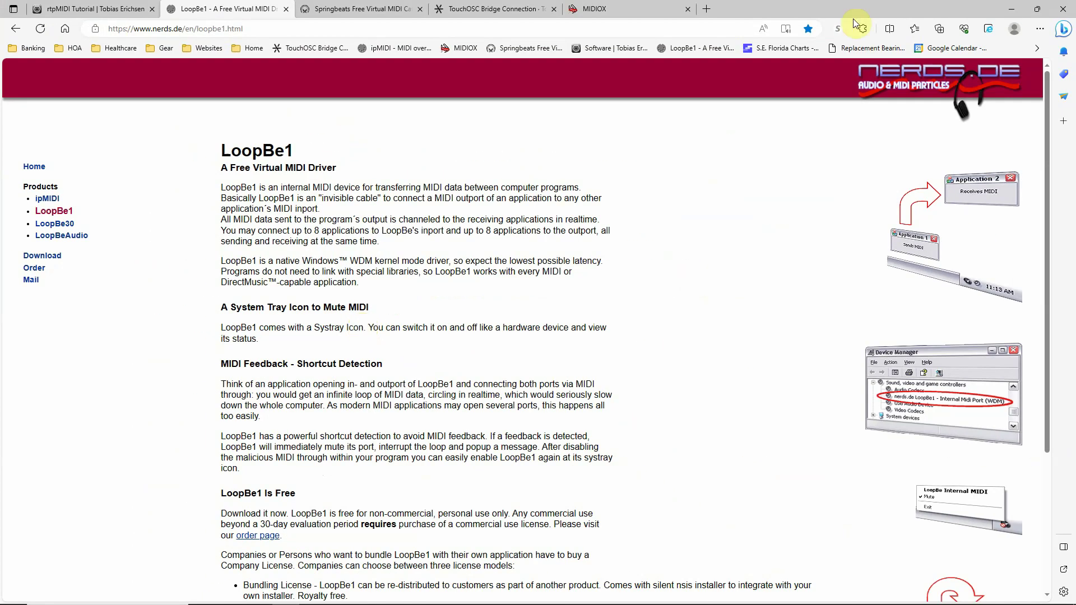
left_click(1004, 10)
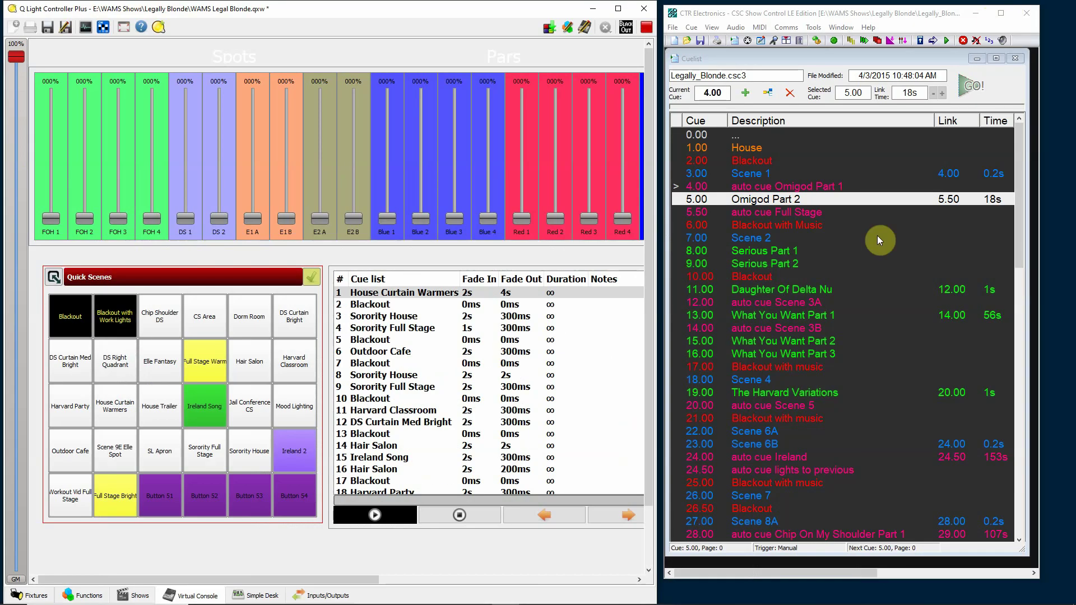
left_click(839, 14)
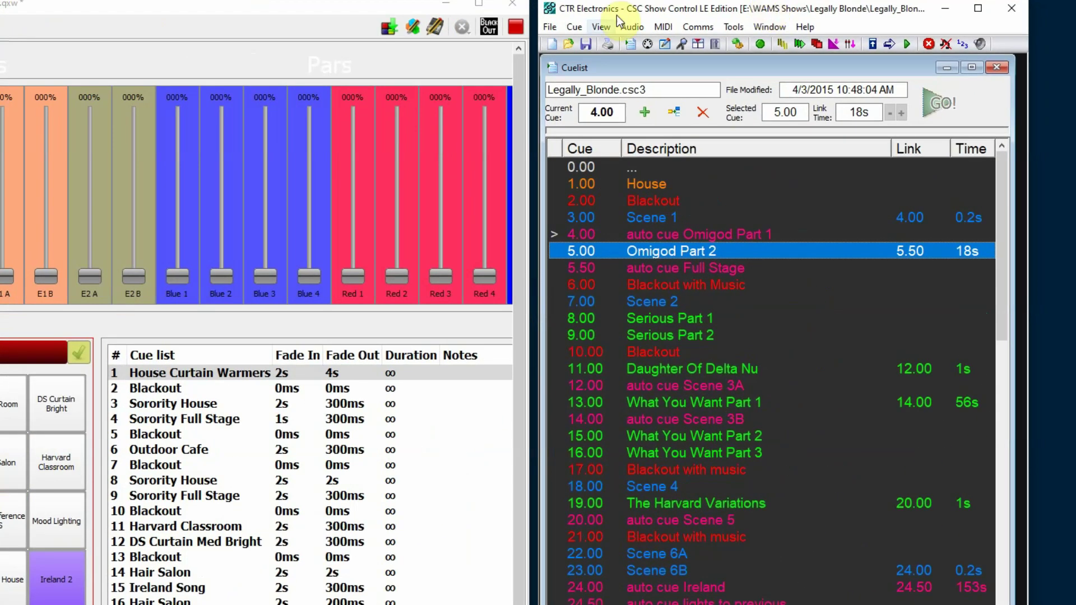
left_click(678, 26)
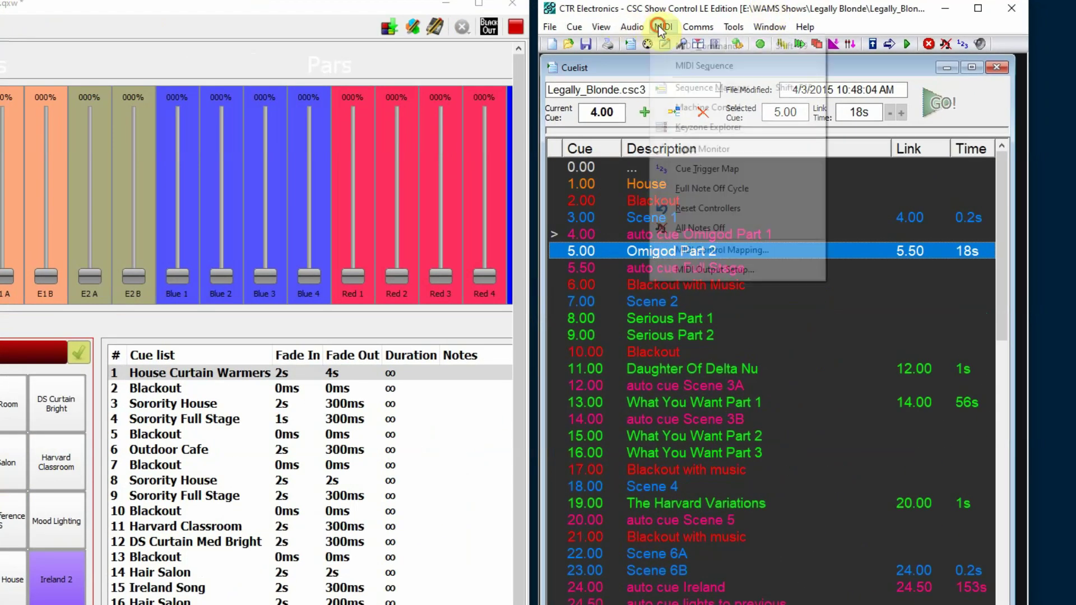
left_click(747, 273)
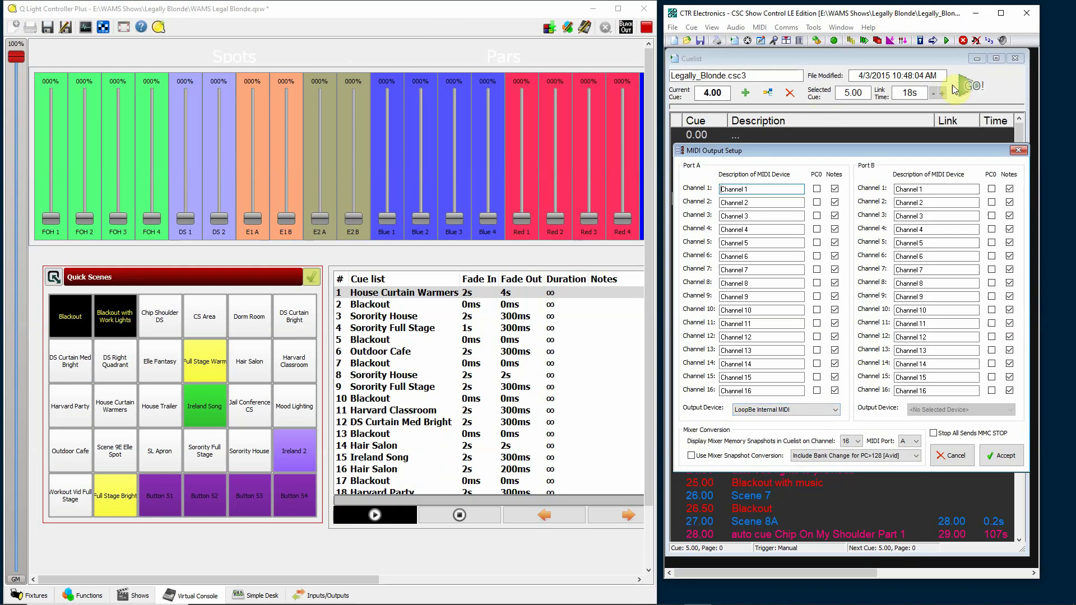
left_click(1018, 149)
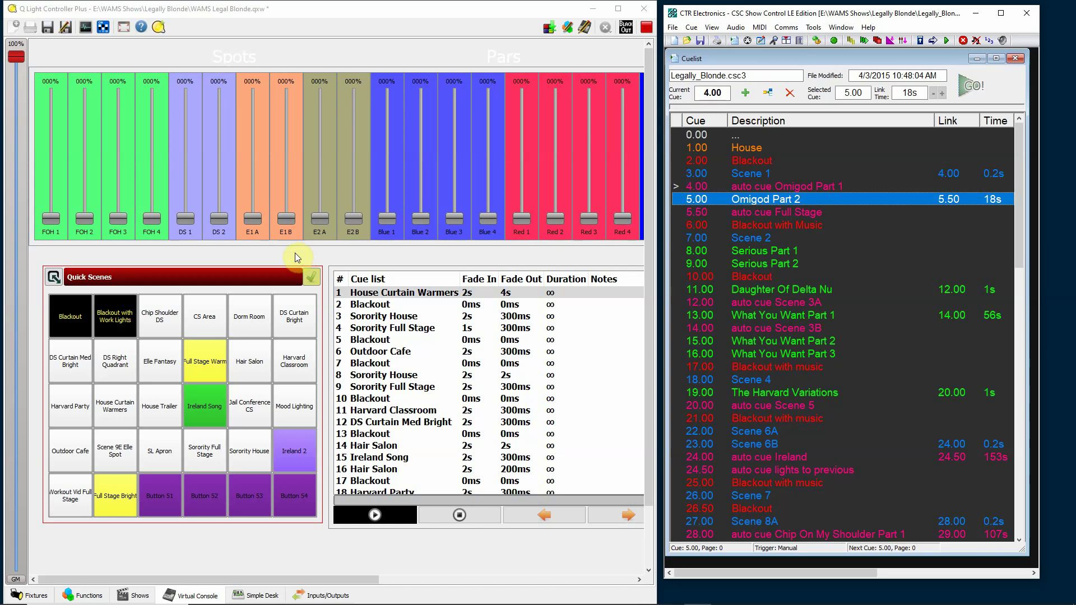
- Show QLC+'s Inputs/Outputs mapping with Universe 1 fed by LoopBe Internal MIDI, and expand the hidden tray icons
left_click(327, 595)
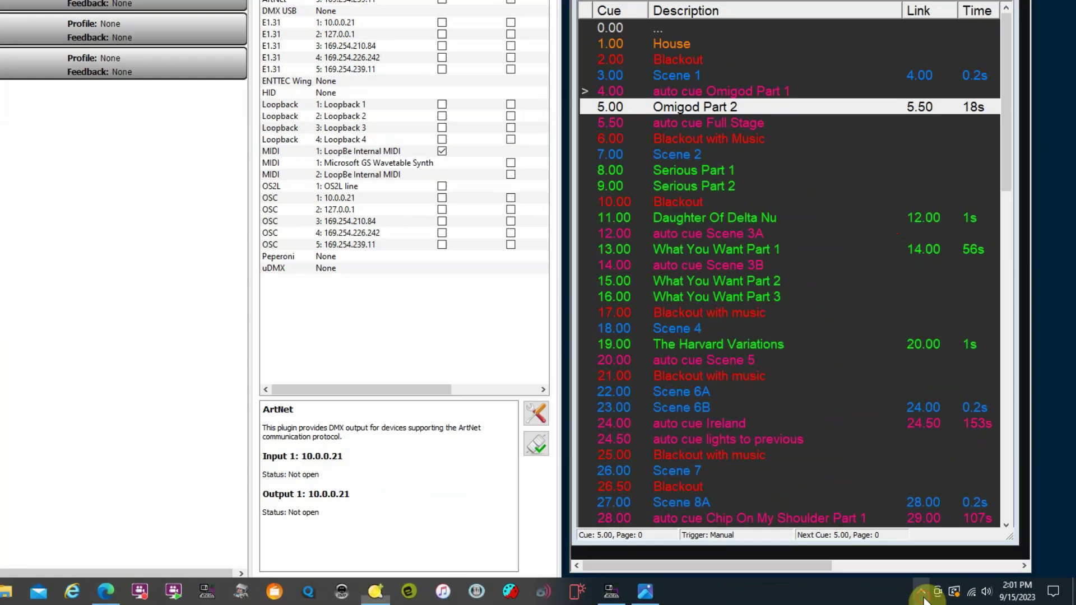
left_click(949, 594)
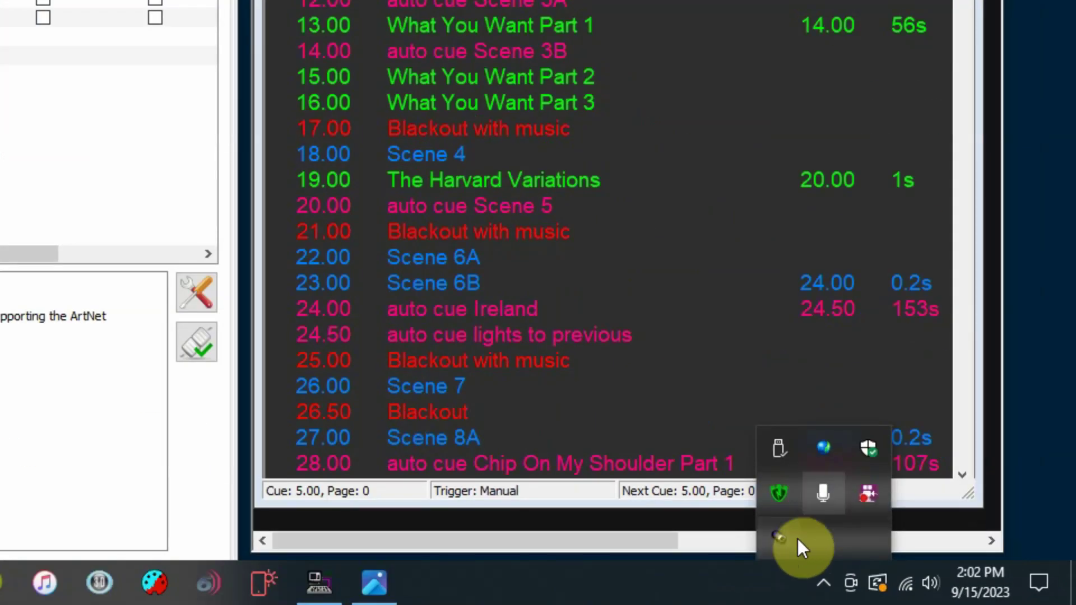
- Enable Input for MIDI 1: LoopBe Internal MIDI via the LoopBe tray menu, then return to the LoopBe1 page in Edge
right_click(775, 549)
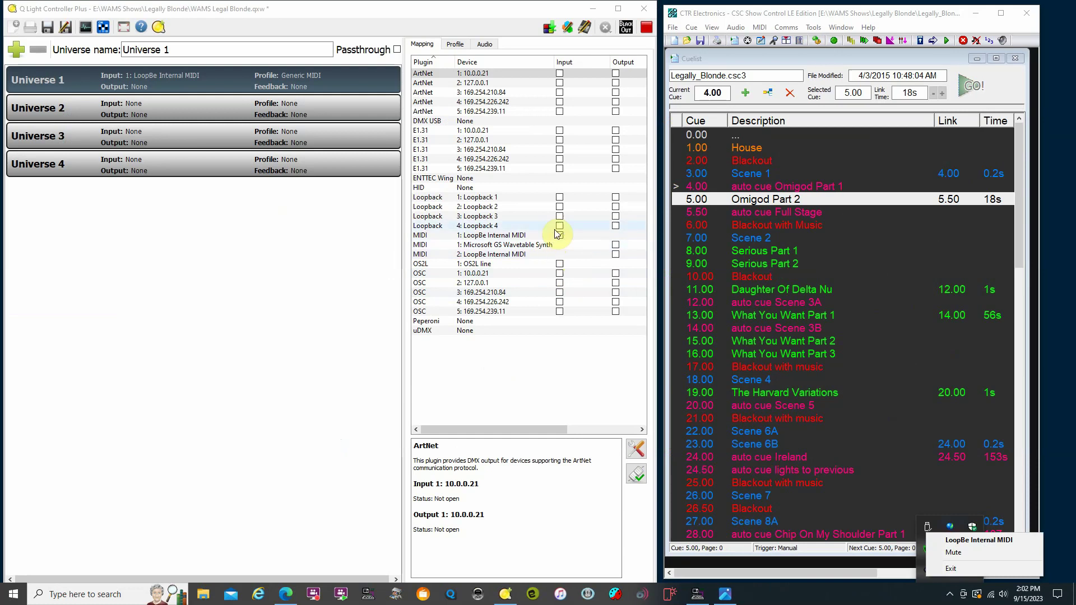
left_click(559, 235)
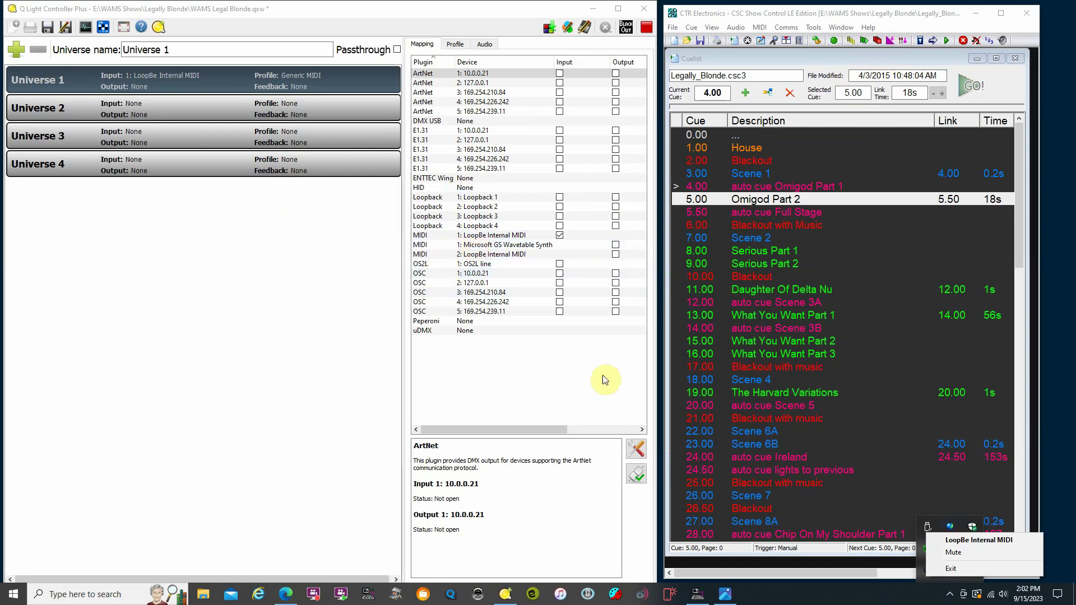
left_click(315, 412)
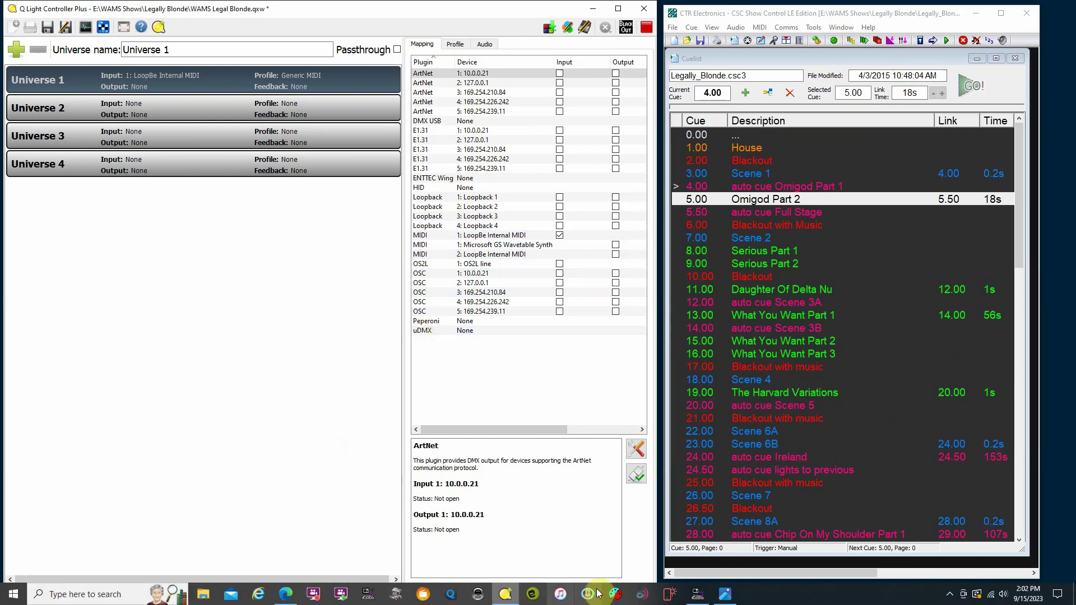
left_click(295, 600)
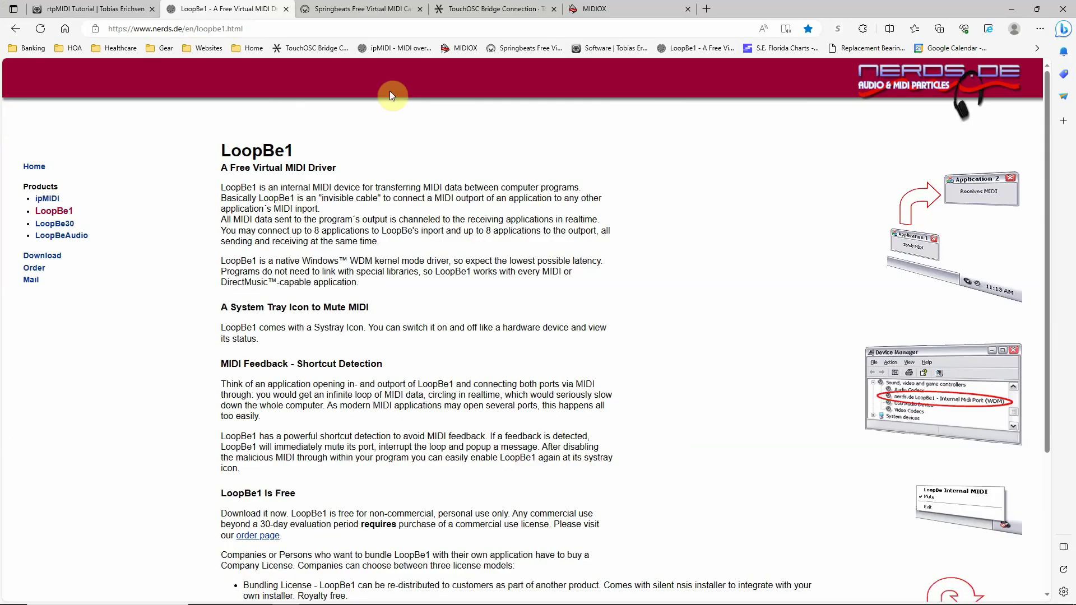
- Look over the LoopBe1 description, then go to the nerds.de LoopBe30 product page
scroll(545, 404, "down", 2)
scroll(545, 404, "down", 1)
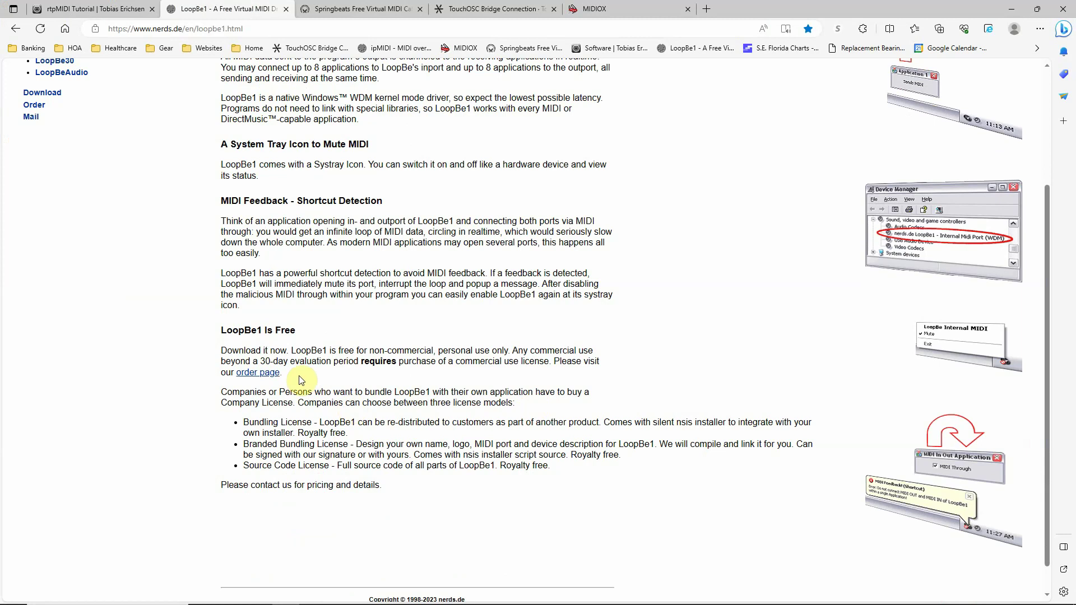
scroll(445, 381, "up", 3)
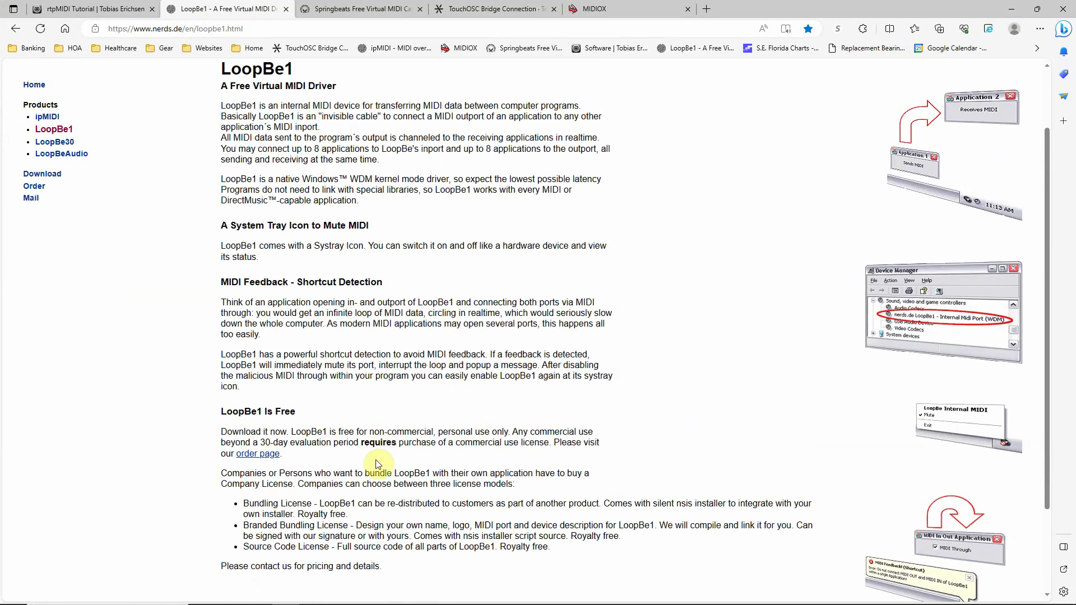
scroll(392, 457, "up", 2)
scroll(448, 437, "down", 2)
scroll(493, 417, "up", 2)
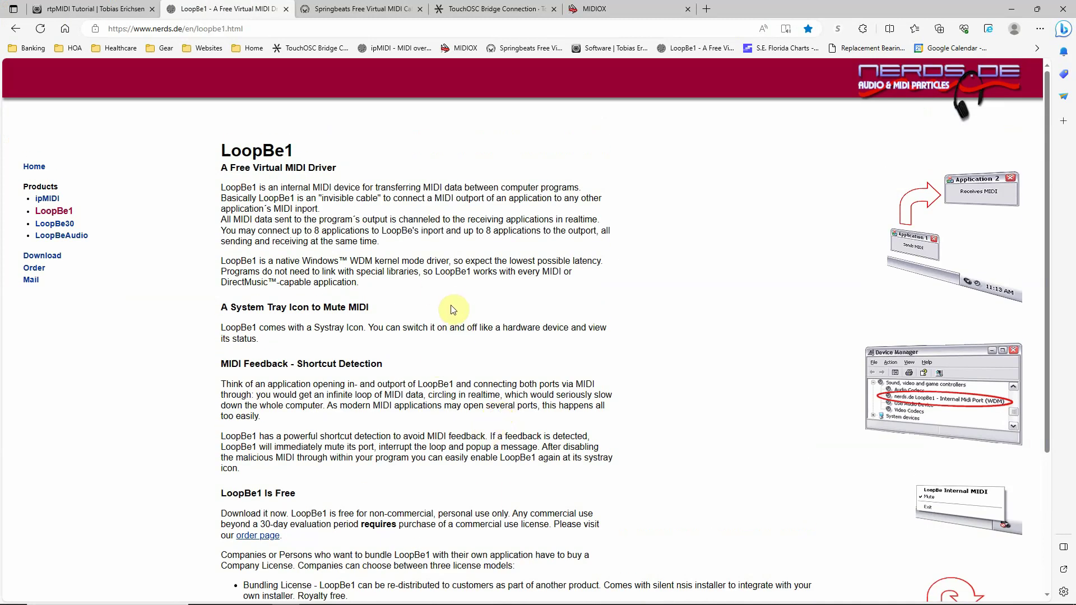
scroll(383, 275, "down", 2)
scroll(392, 278, "up", 2)
left_click(59, 224)
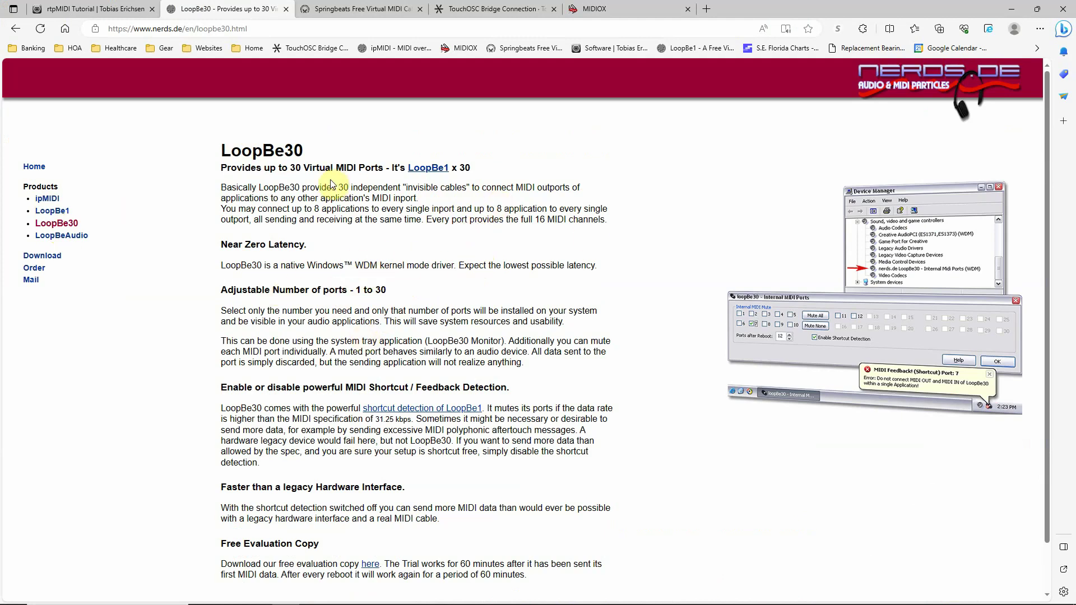
- Return to the LoopBe1 page from the Products menu on nerds.de
left_click(35, 211)
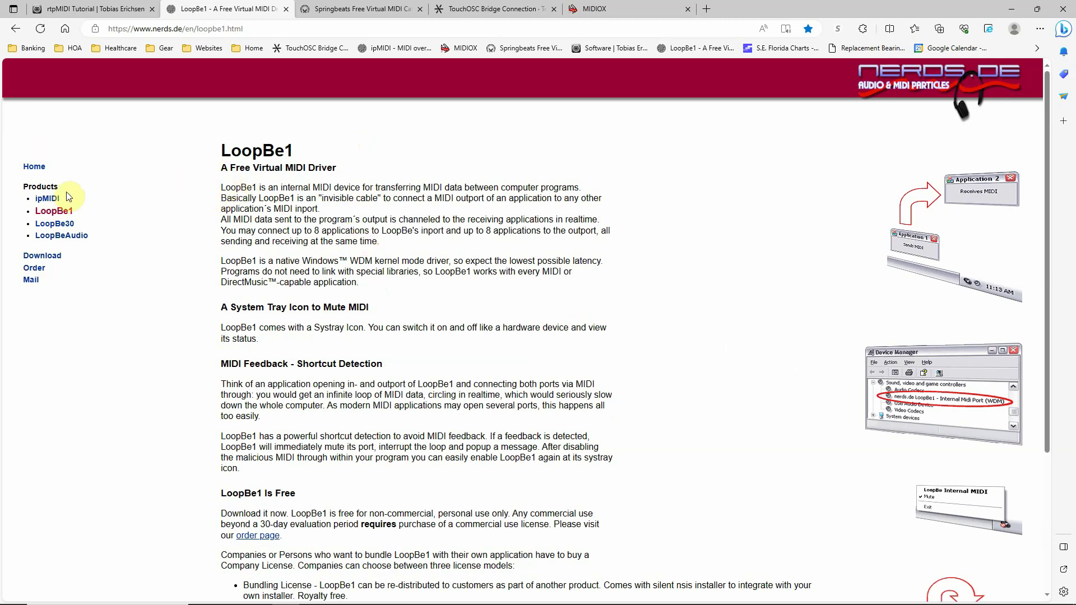
- Open the nerds.de ipMIDI page and skim its MIDI-over-Ethernet features
left_click(48, 201)
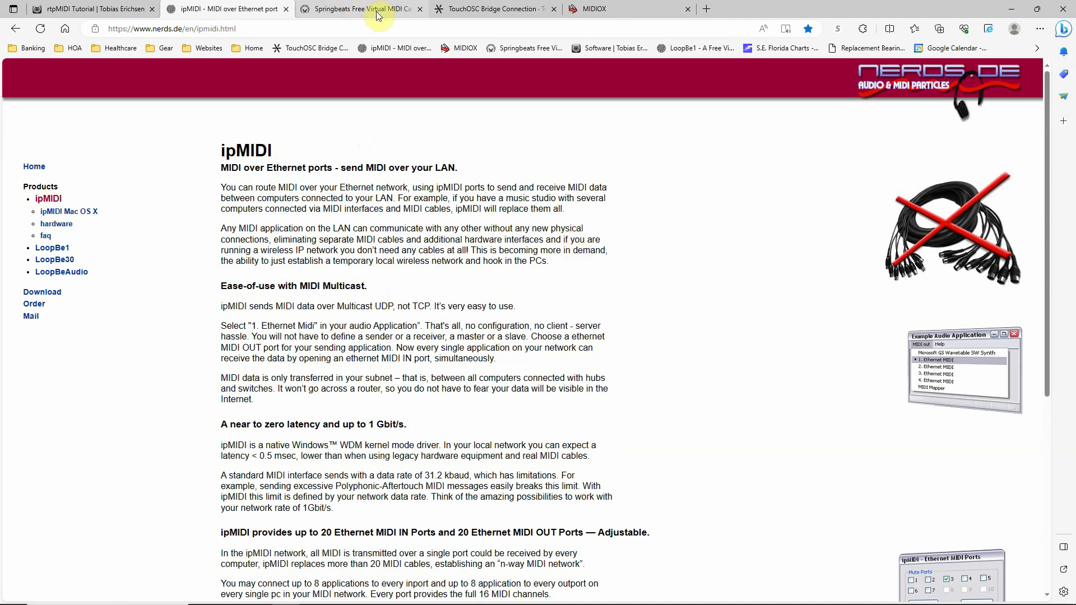
scroll(386, 298, "down", 5)
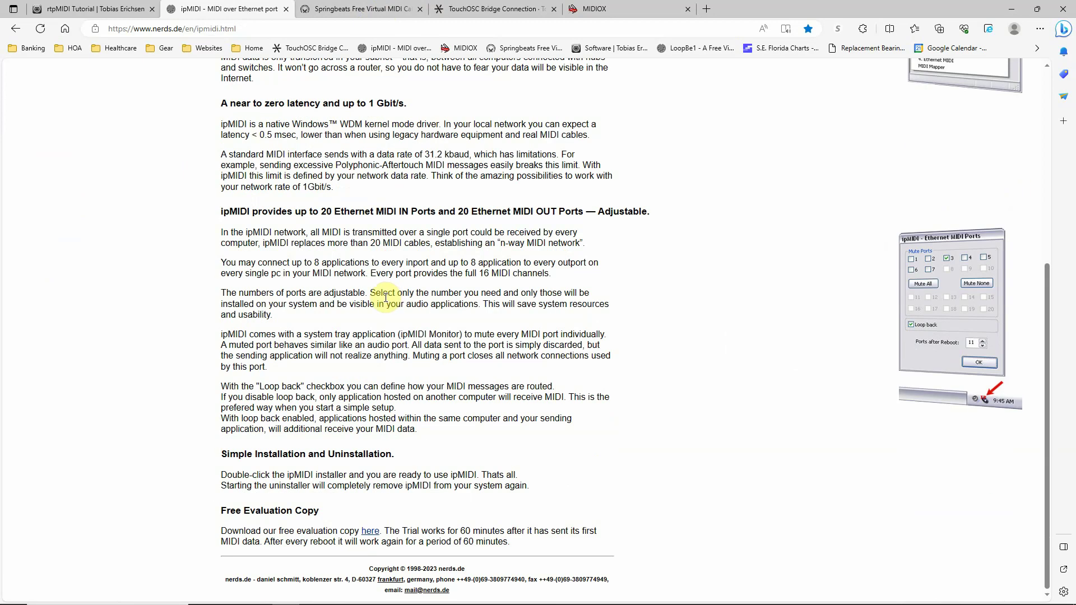
scroll(385, 298, "up", 5)
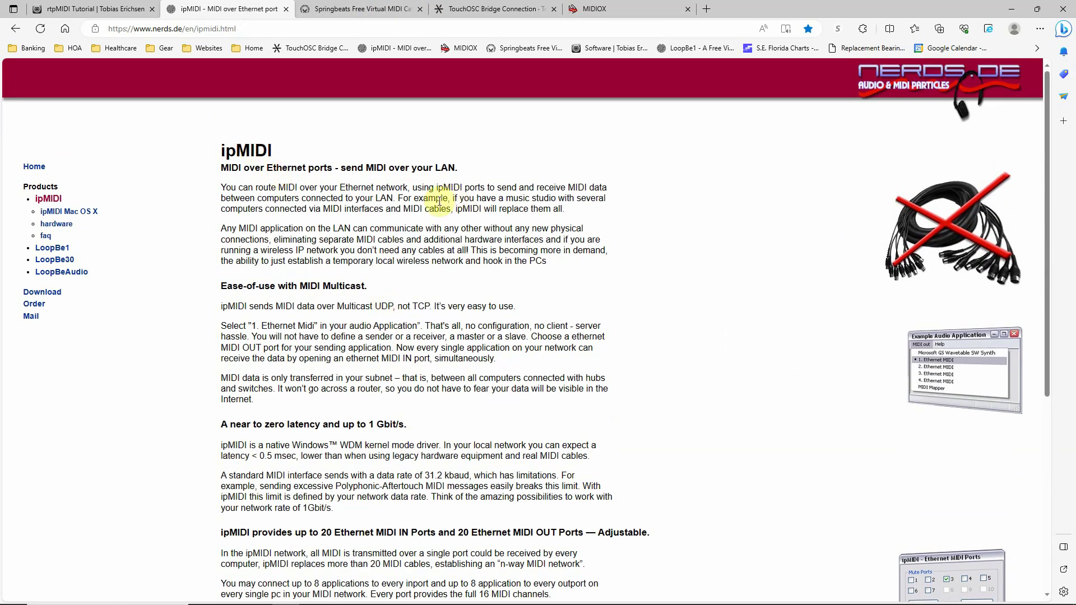
scroll(433, 198, "down", 2)
scroll(432, 198, "up", 2)
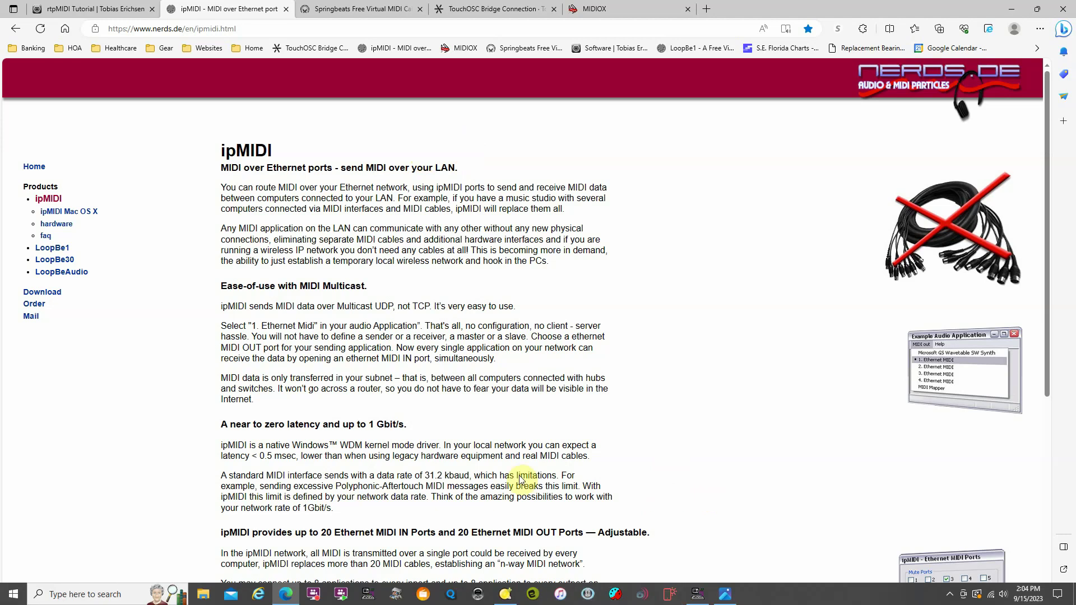
- Show QLC+'s Virtual Console faders, quick scenes and cue list beside the CSC Show Control cue list
left_click(503, 592)
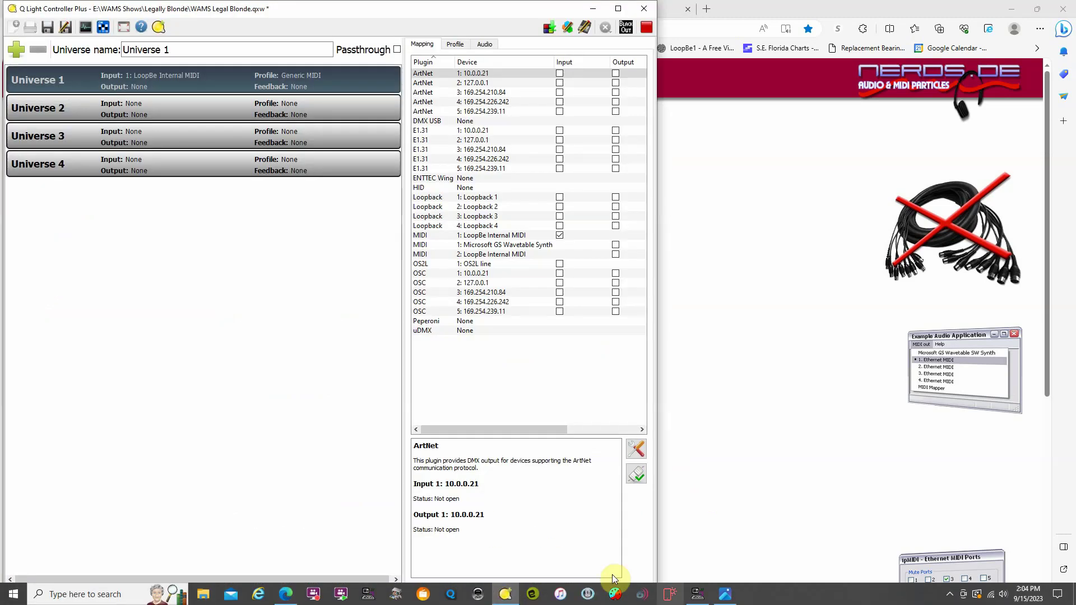
left_click(697, 593)
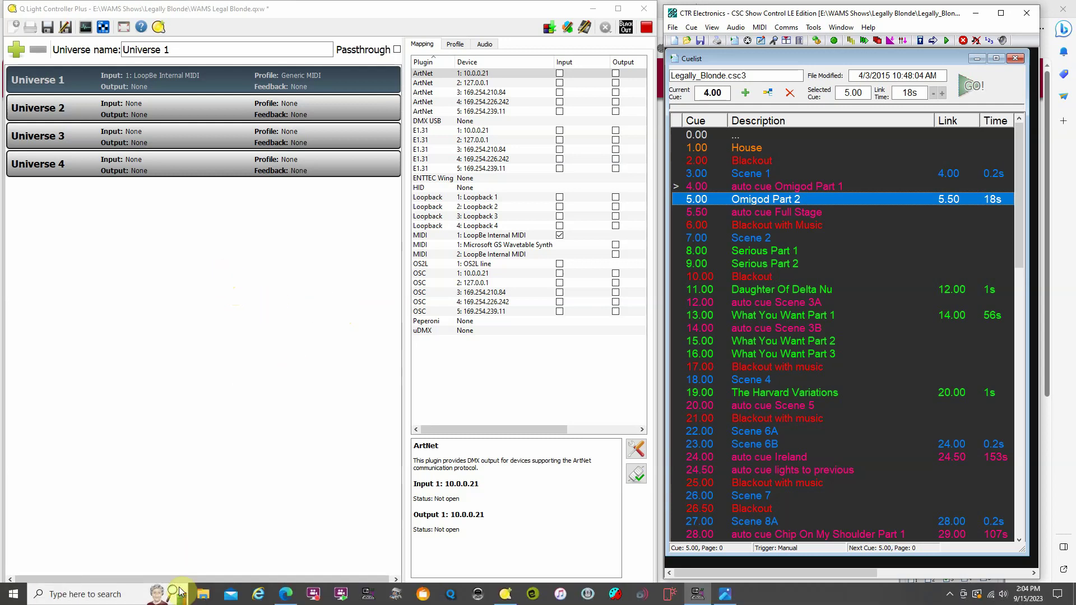
left_click(190, 597)
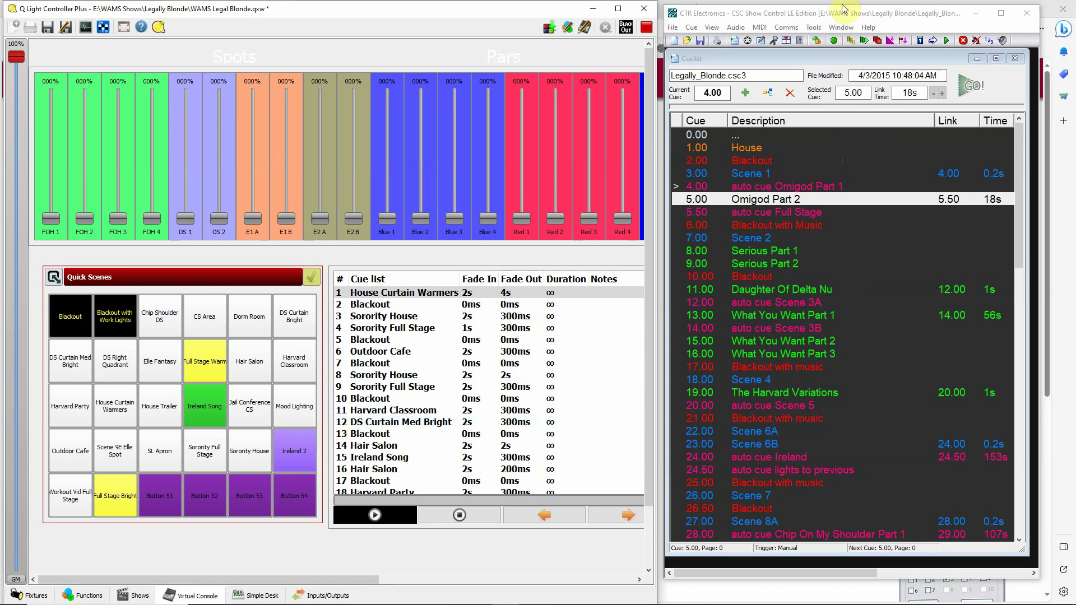
- Minimize QLC+ and CSC Show Control and switch Edge to the MIDI-OX homepage
left_click(593, 8)
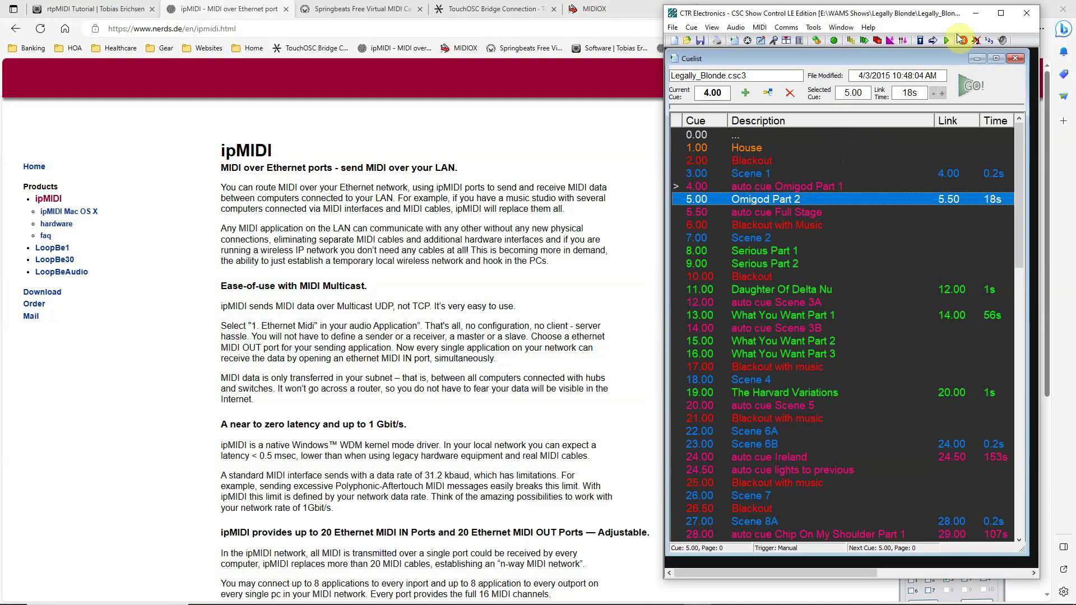
left_click(975, 13)
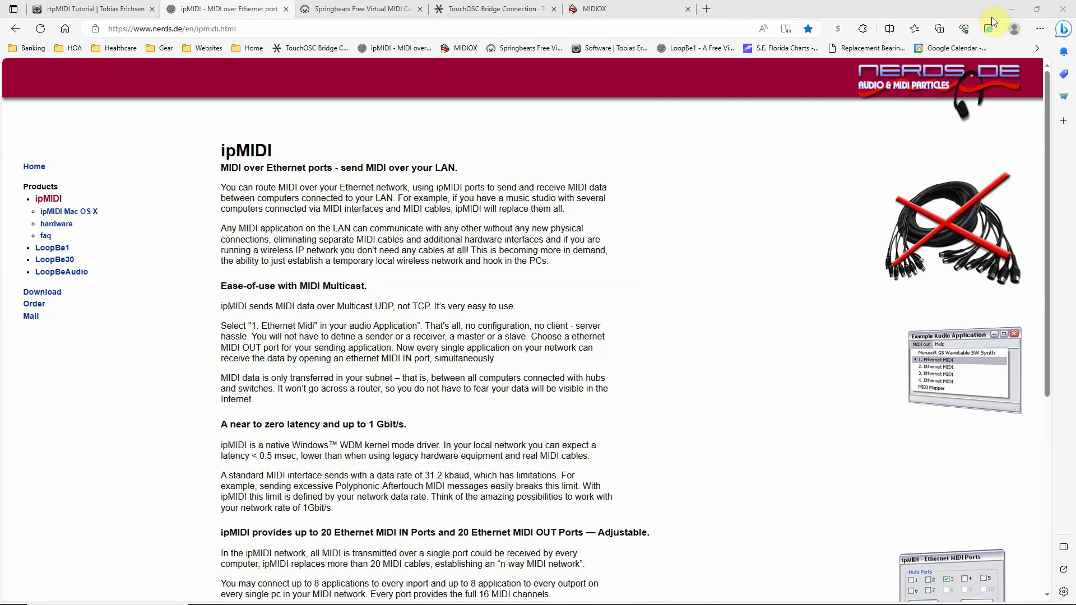
left_click(594, 9)
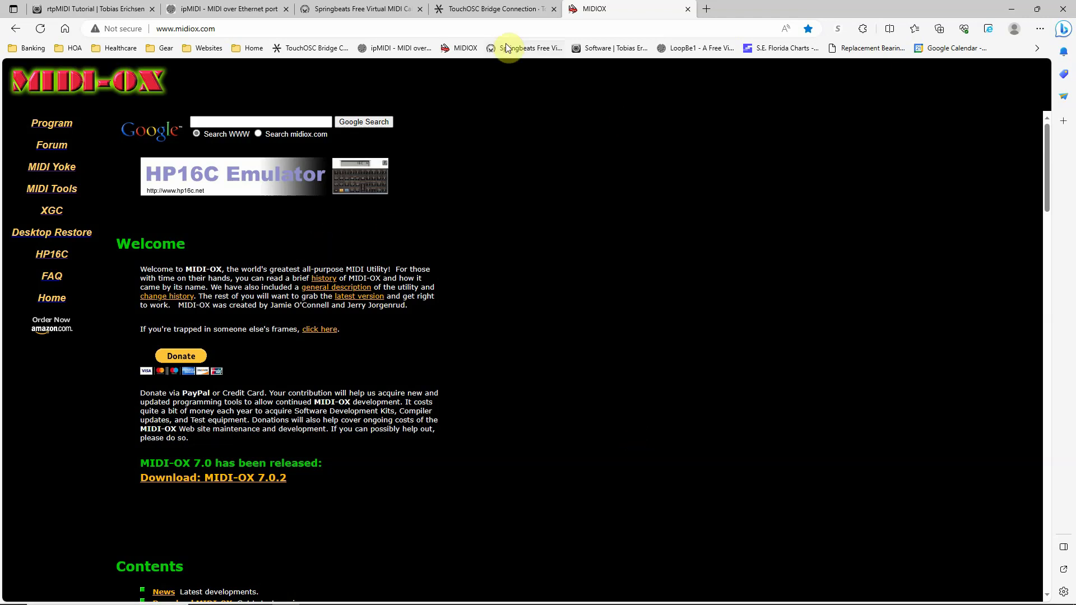
- Switch to the Springbeats Free Virtual MIDI Cable article and skim the page
left_click(370, 8)
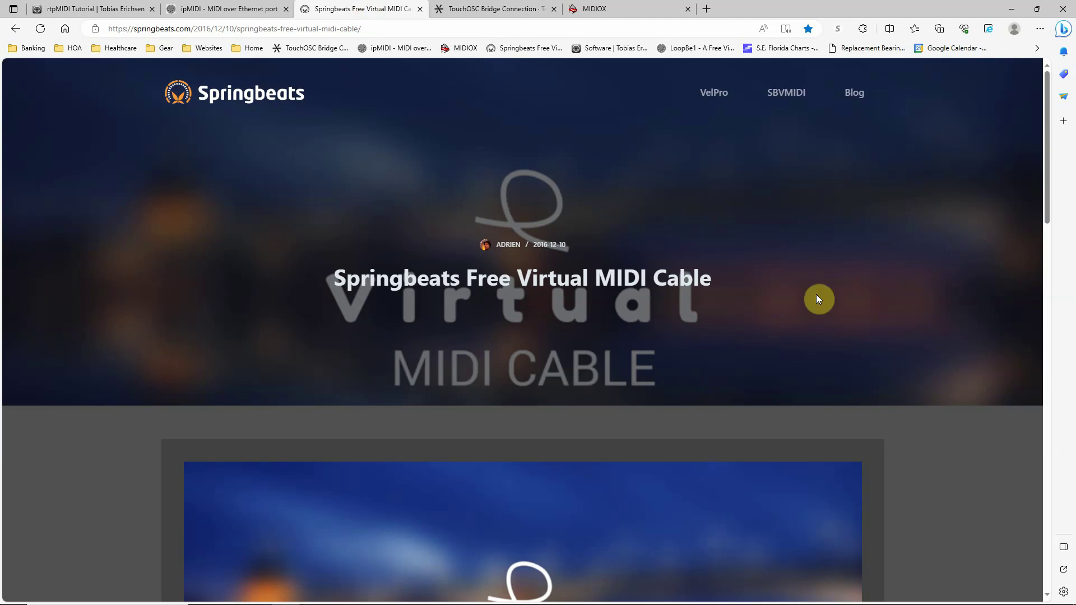
scroll(776, 285, "down", 3)
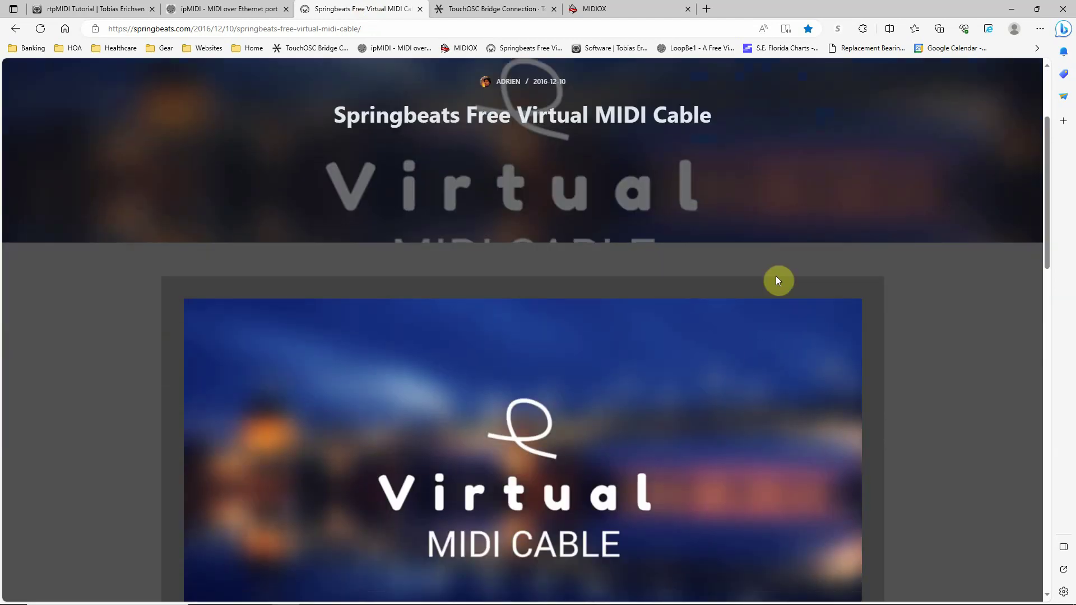
scroll(781, 273, "up", 3)
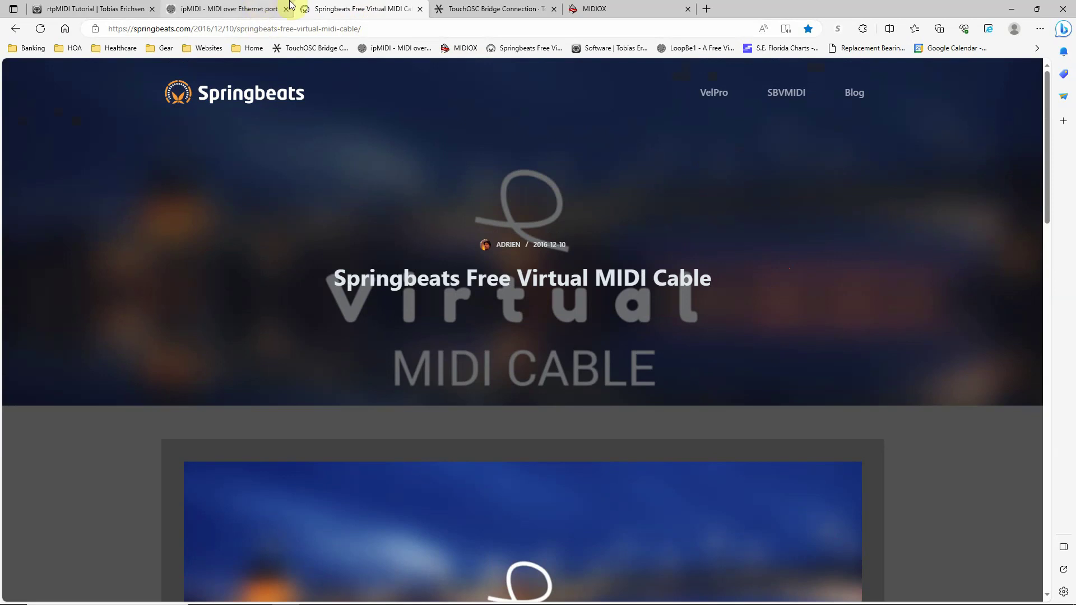
- Go from the nerds.de ipMIDI tab to the LoopBe1 product page
left_click(171, 9)
left_click(53, 248)
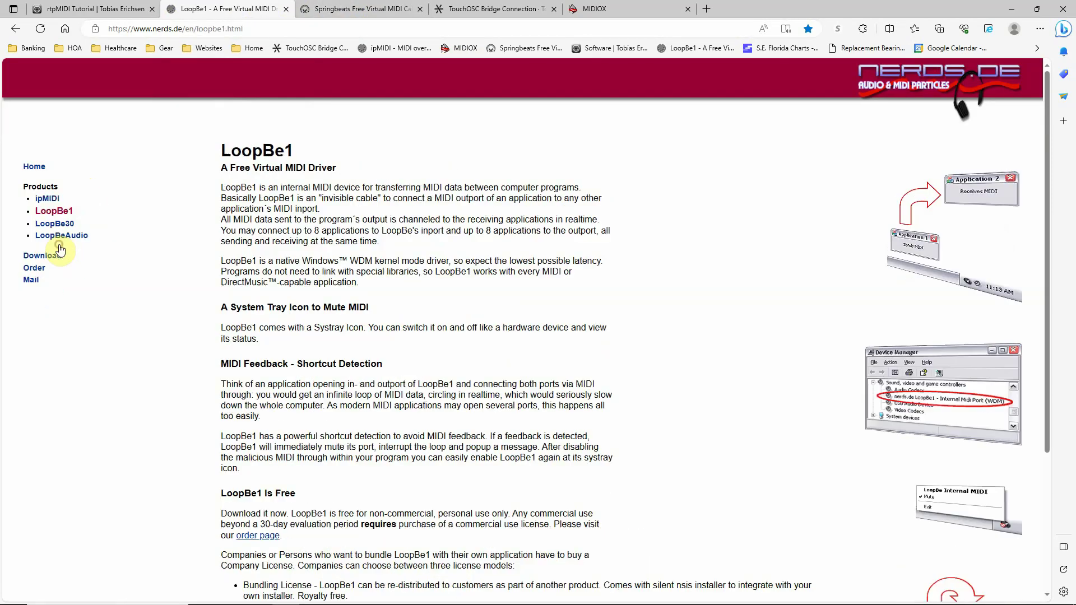